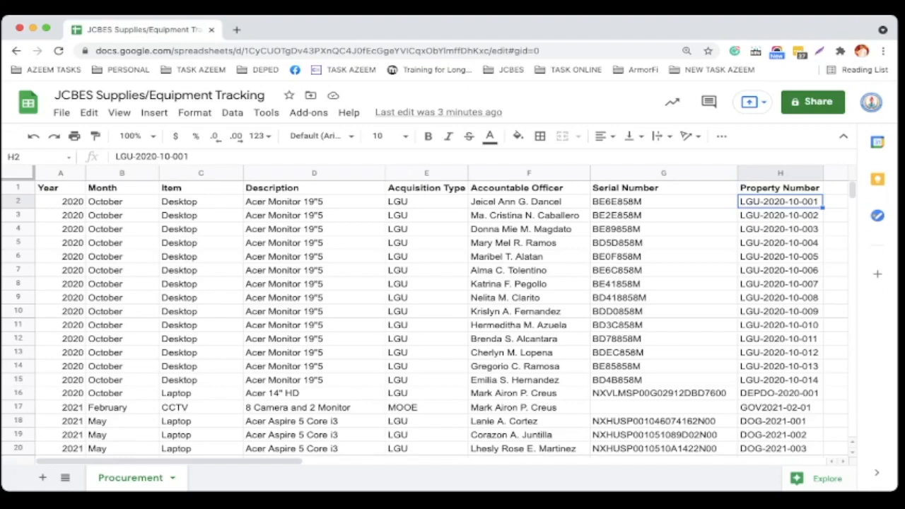
Create a pivot table on a new sheet using the whole Procurement sheet (rows 1:1021) as the data range.
scroll(424, 318, "down", 2)
scroll(424, 318, "down", 10)
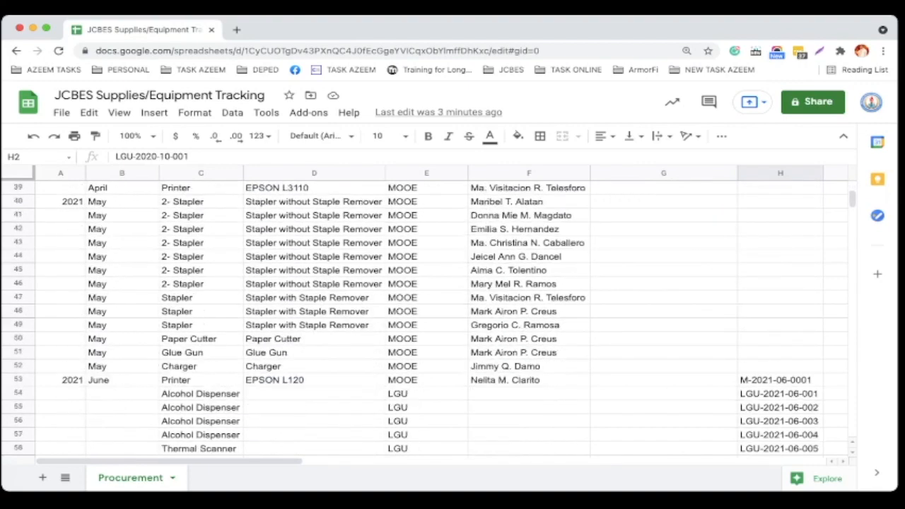
scroll(424, 318, "up", 12)
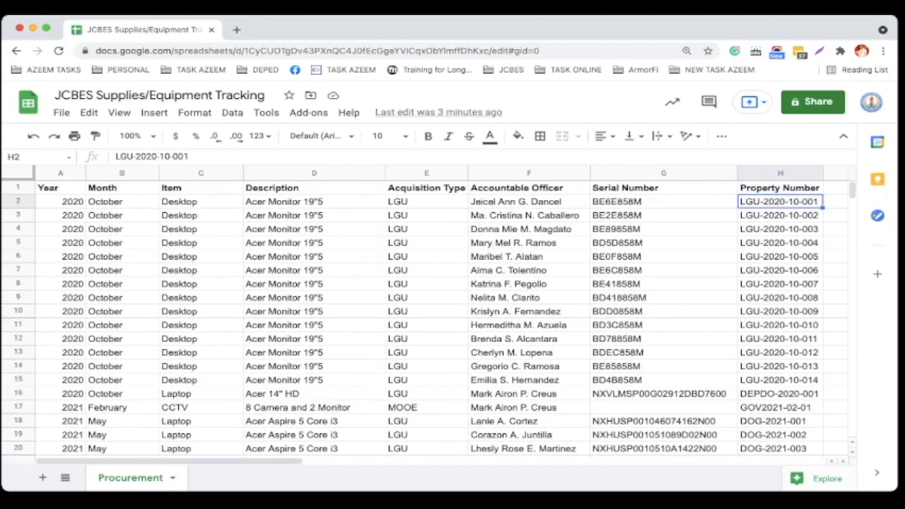
scroll(424, 318, "down", 2)
scroll(424, 319, "up", 2)
left_click(232, 112)
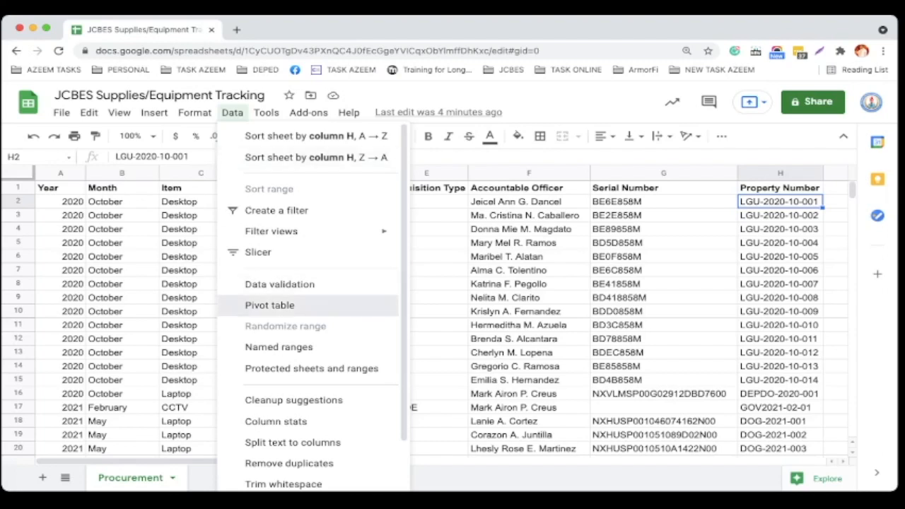
left_click(269, 304)
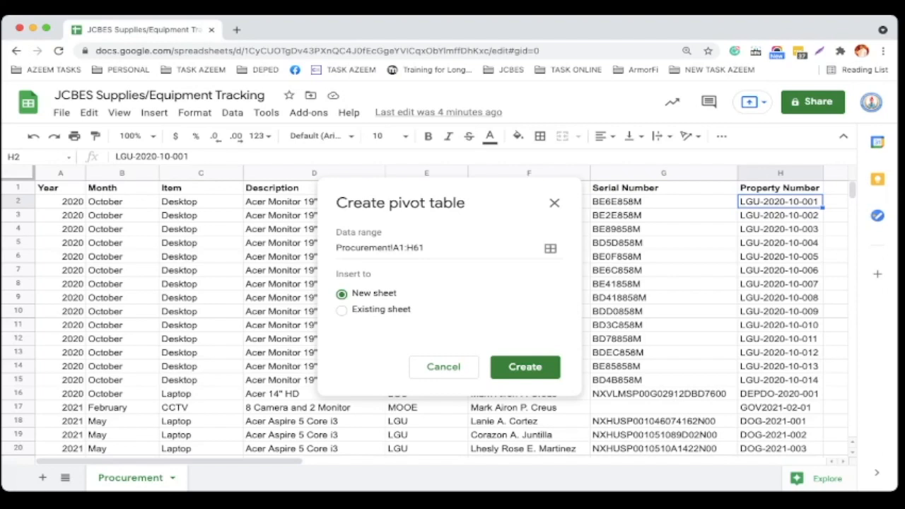
left_click(550, 249)
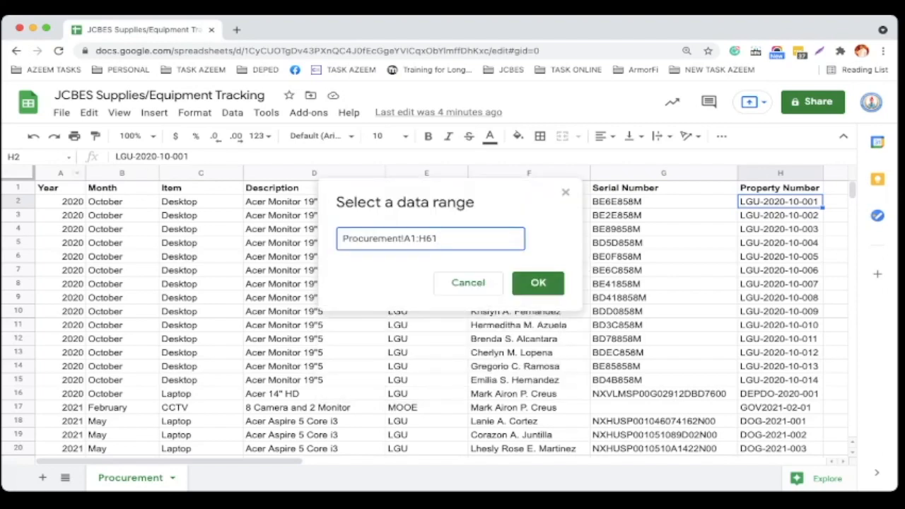
left_click(18, 173)
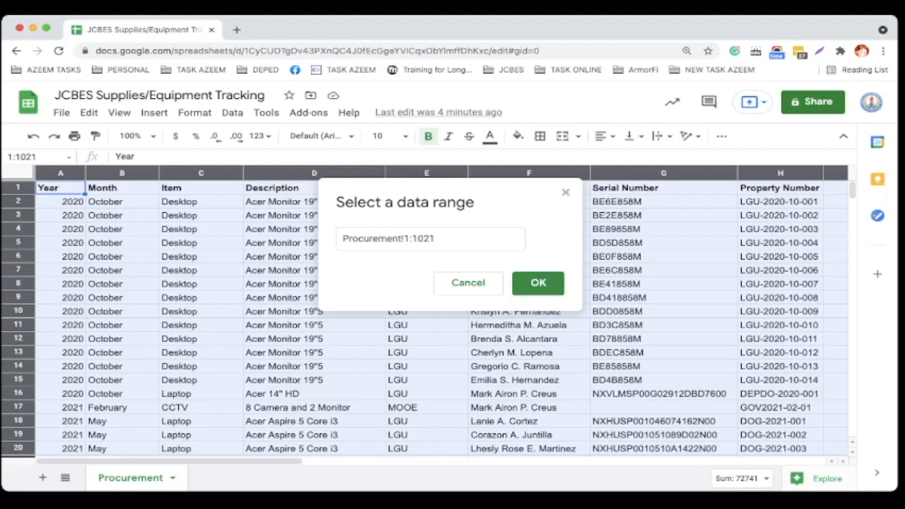
left_click(538, 283)
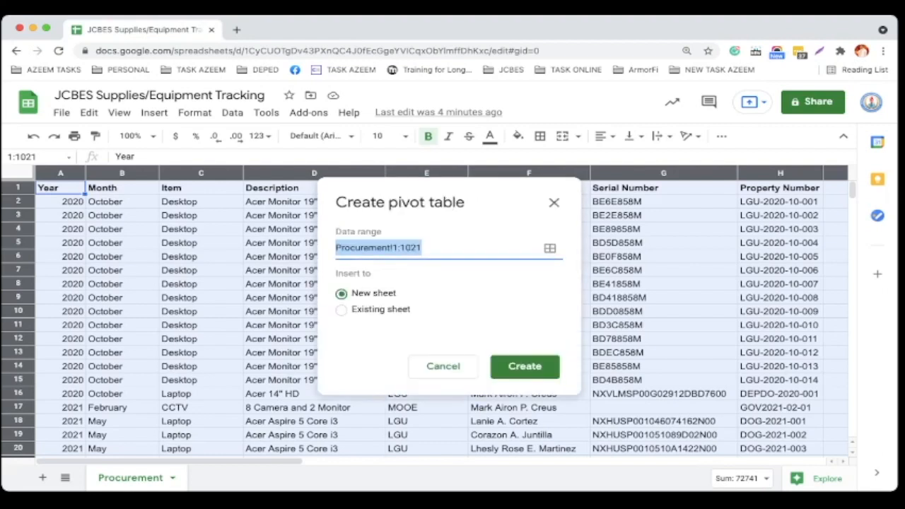
left_click(525, 366)
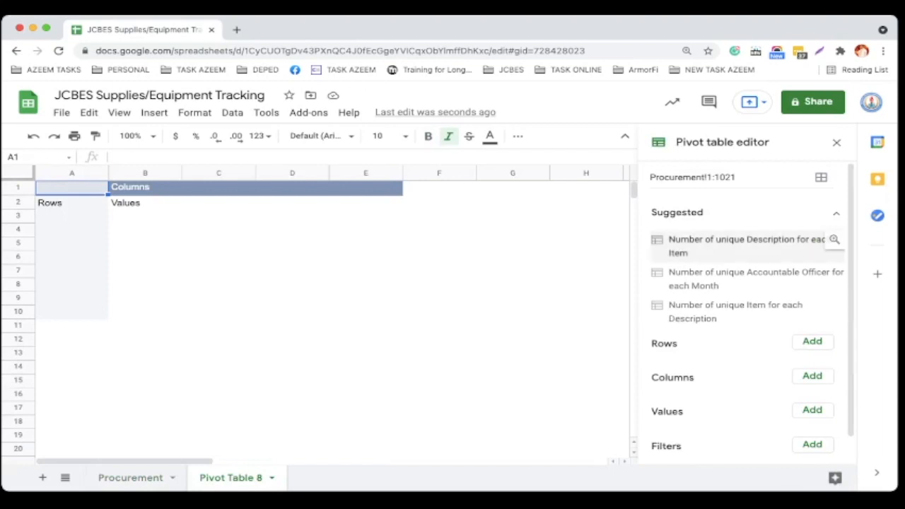
Add Item as a pivot row field and turn off its totals.
scroll(749, 311, "down", 1)
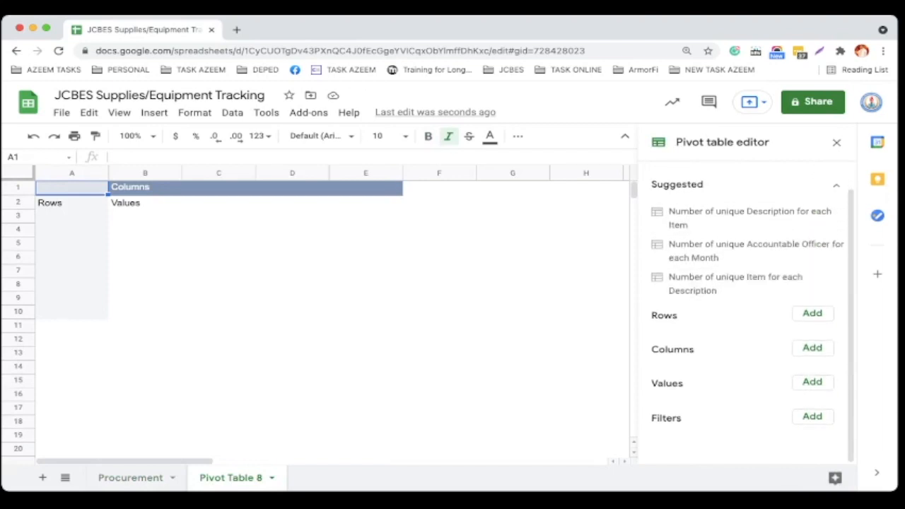
left_click(811, 313)
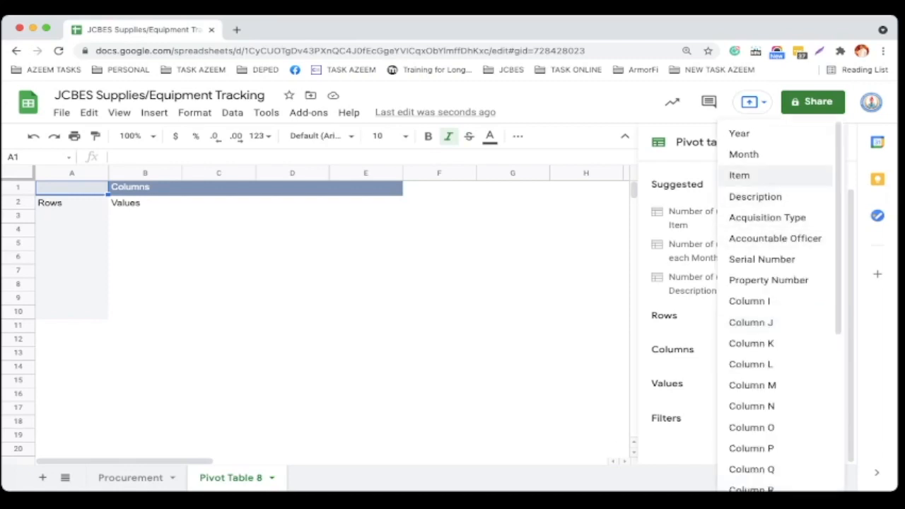
left_click(739, 175)
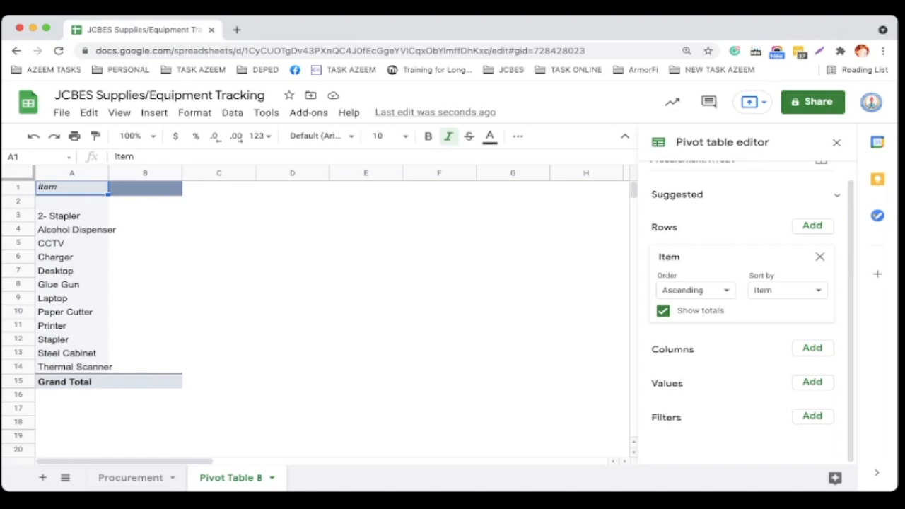
left_click(664, 311)
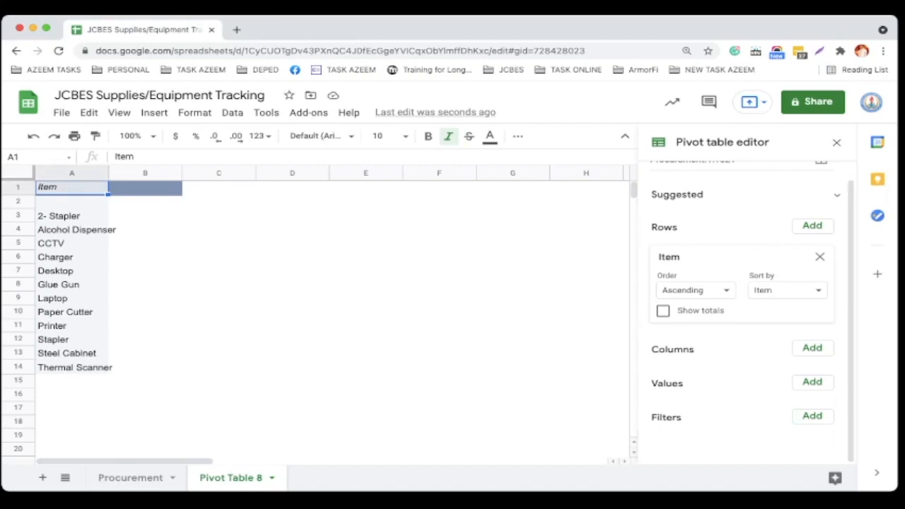
Add an Item filter that shows only Desktop.
left_click(812, 416)
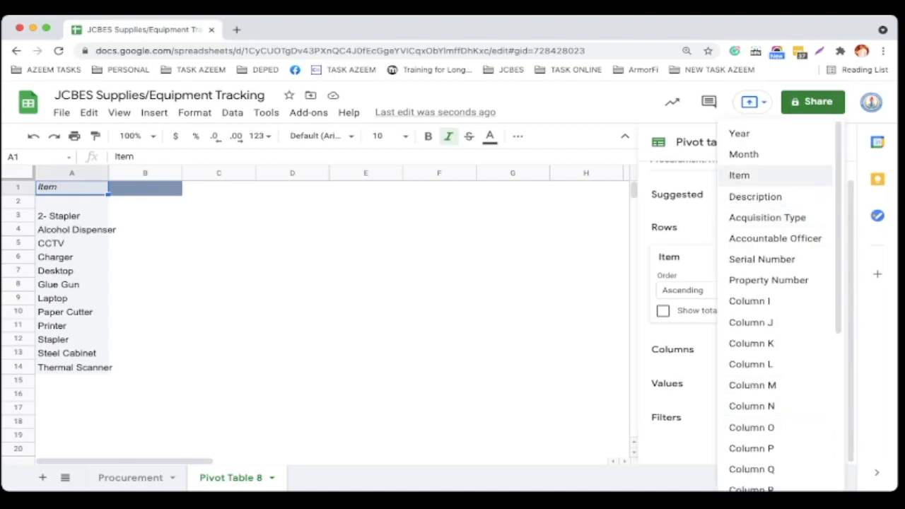
left_click(739, 174)
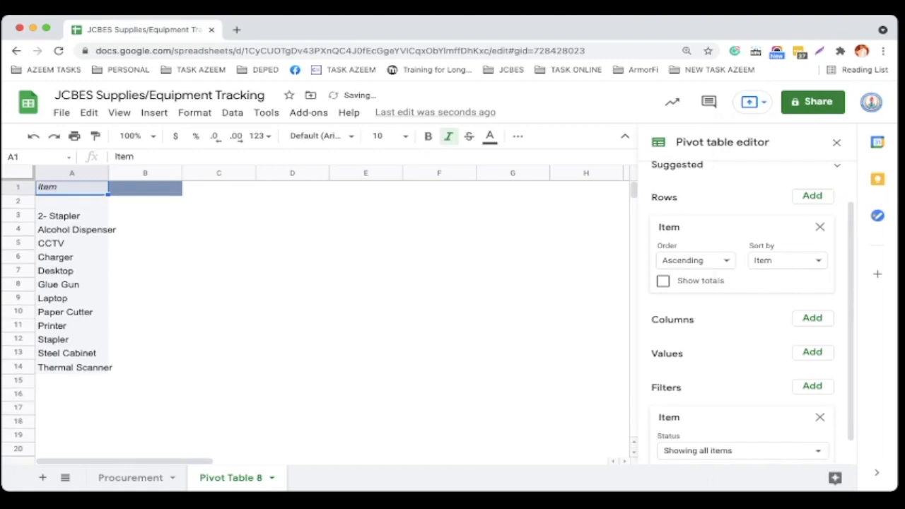
scroll(743, 311, "down", 1)
left_click(740, 424)
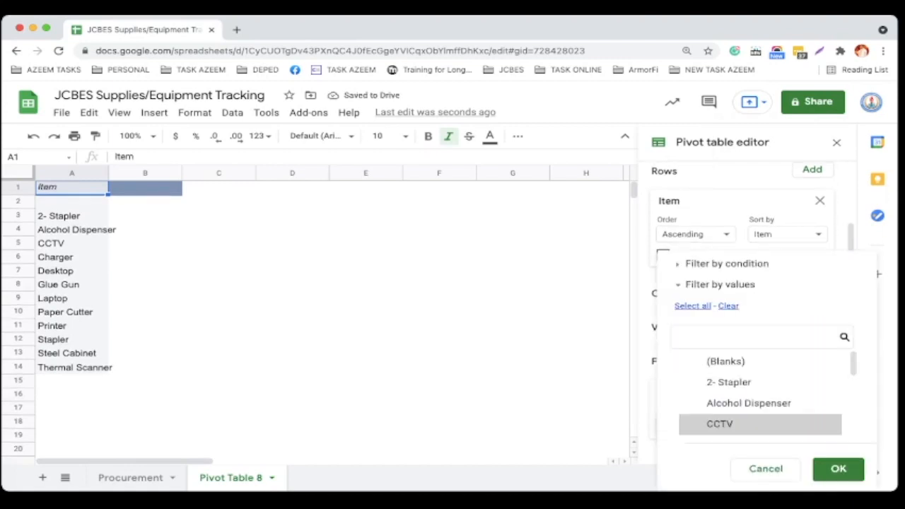
left_click(728, 307)
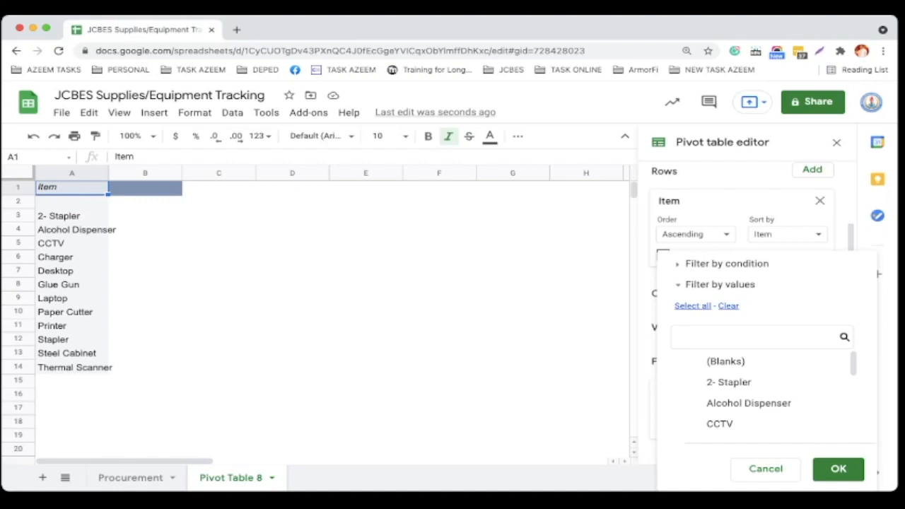
type("Deskt")
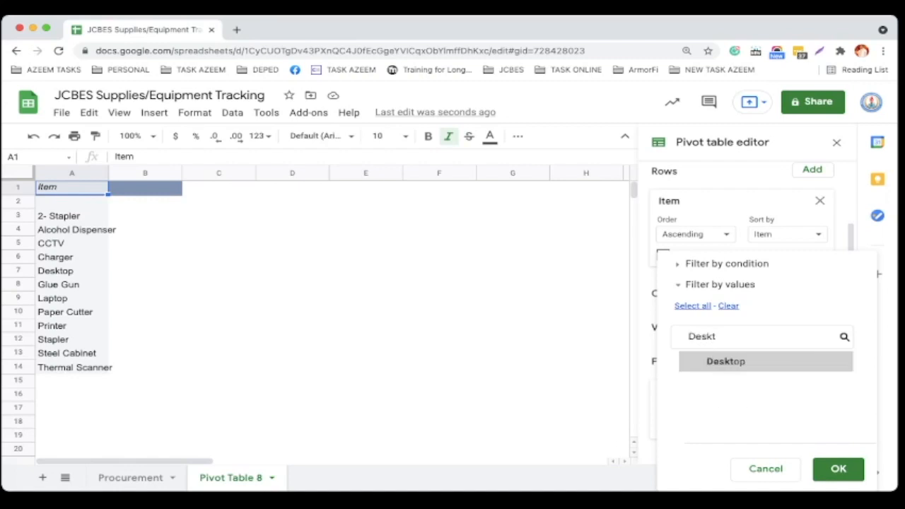
left_click(725, 361)
left_click(838, 470)
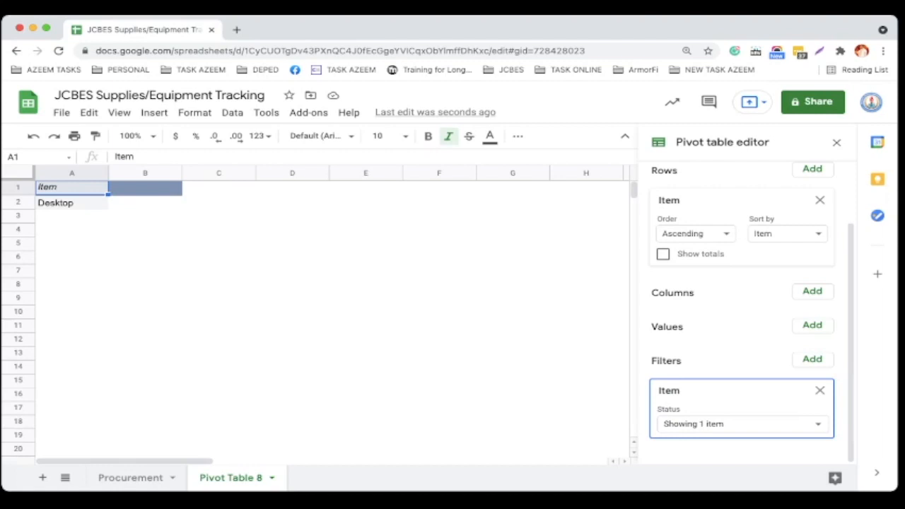
Add Acquisition Type as a second row field without totals.
scroll(743, 311, "up", 3)
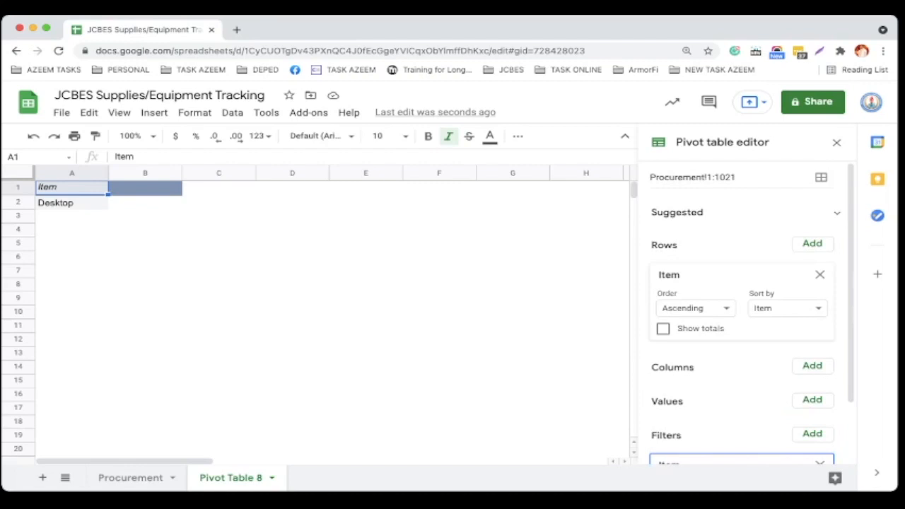
left_click(812, 243)
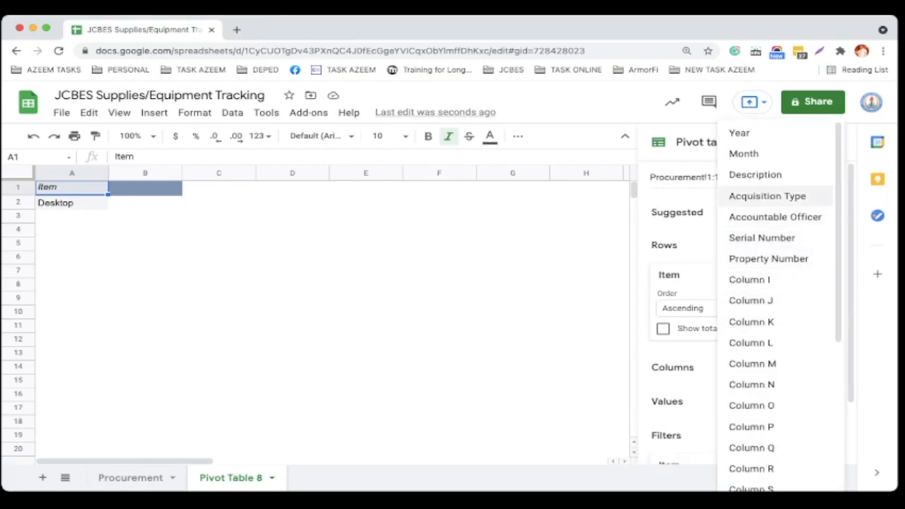
left_click(768, 196)
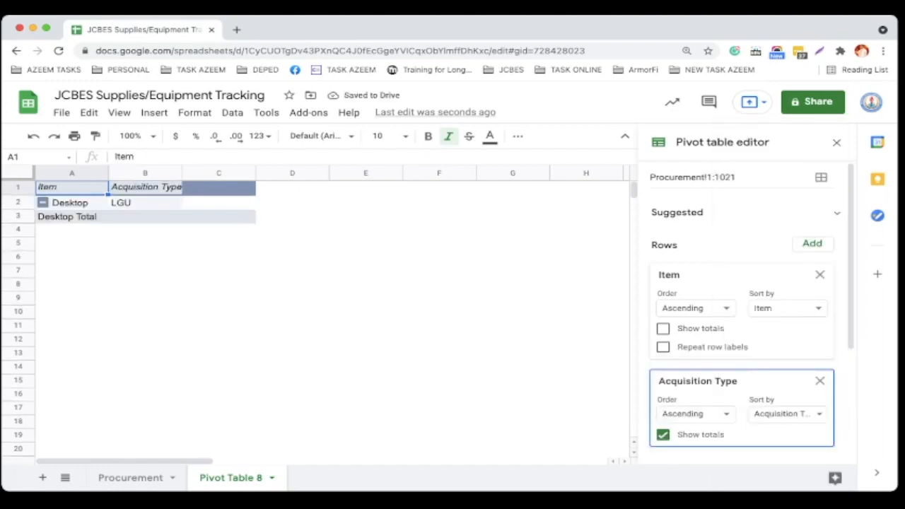
left_click(663, 435)
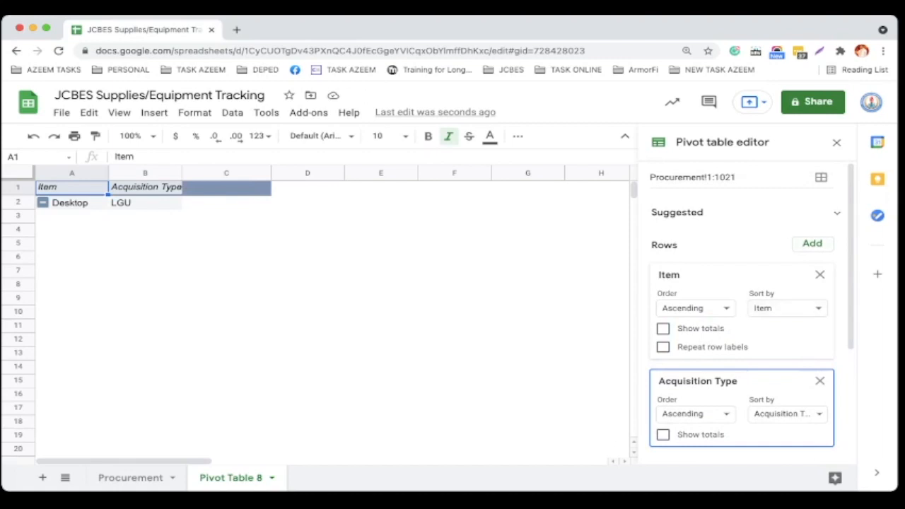
Add Accountable Officer as a row field without totals.
left_click(812, 242)
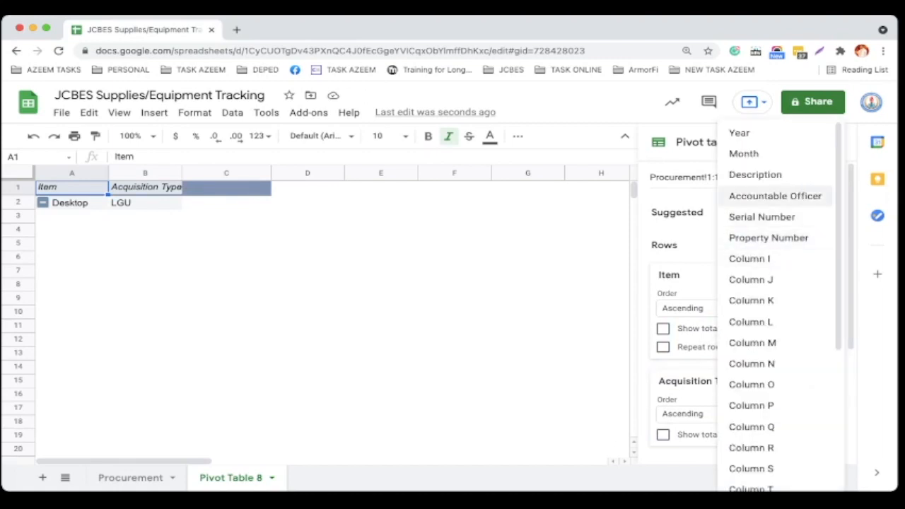
left_click(775, 196)
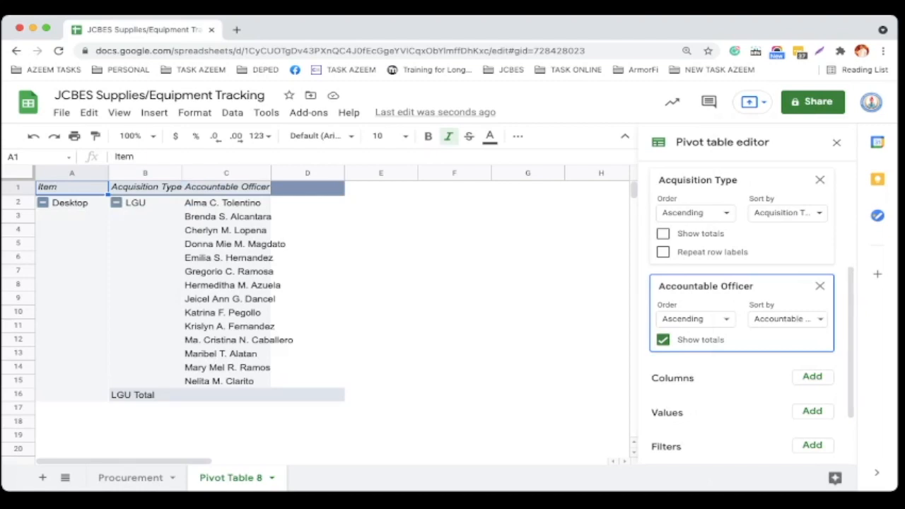
left_click(663, 340)
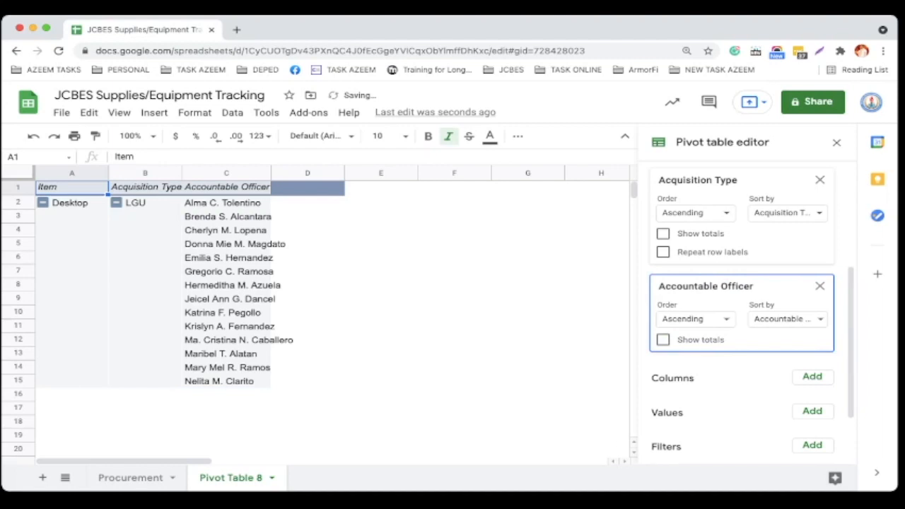
Add Serial Number as a row field without totals.
scroll(743, 311, "up", 5)
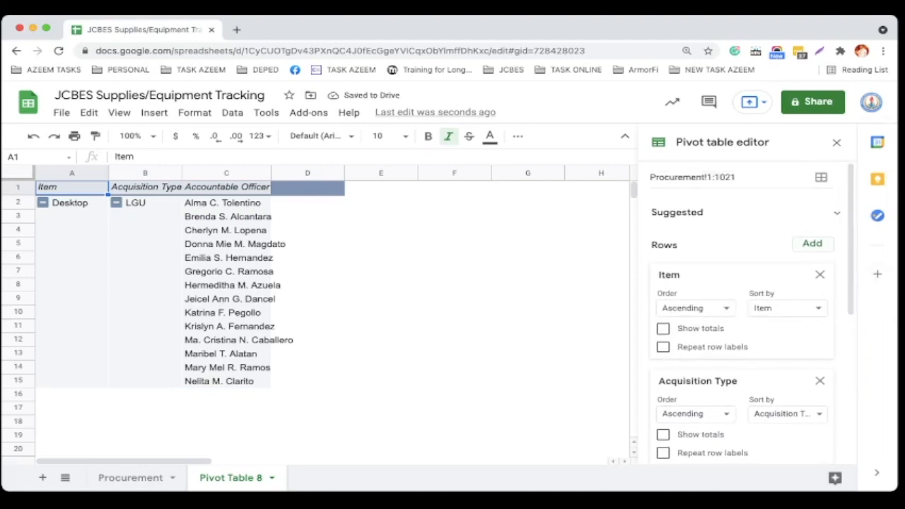
left_click(812, 242)
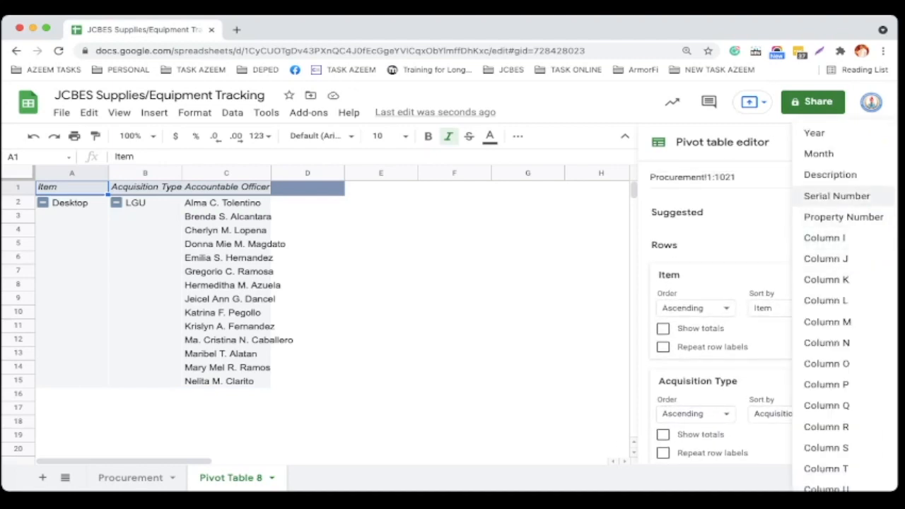
left_click(837, 196)
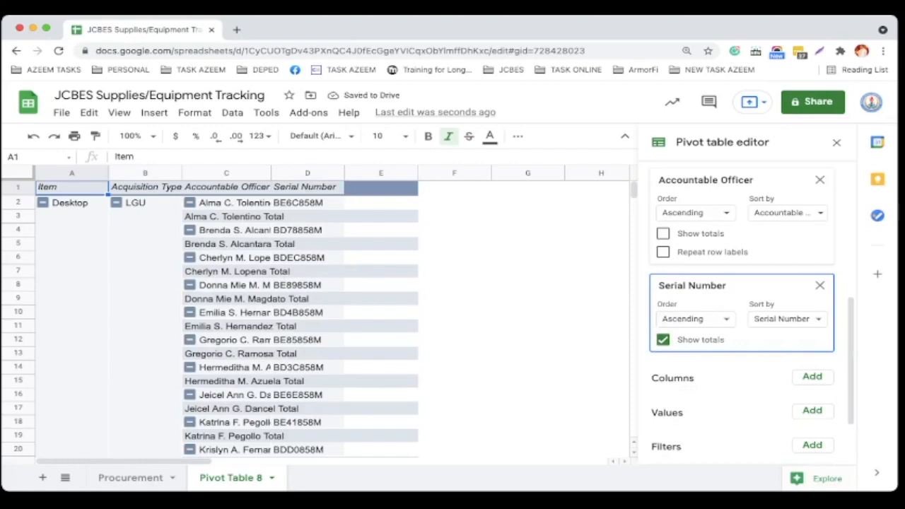
left_click(663, 339)
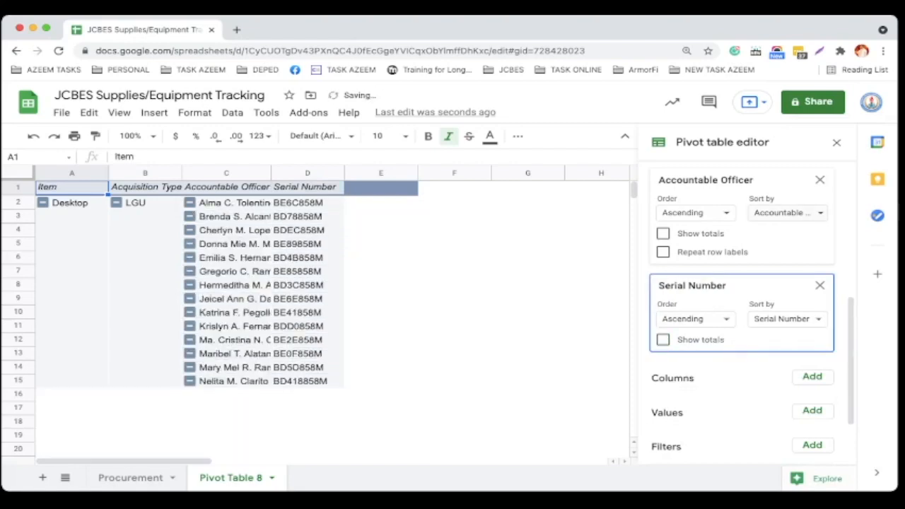
Add Property Number as a row field without totals.
scroll(742, 312, "up", 5)
left_click(813, 239)
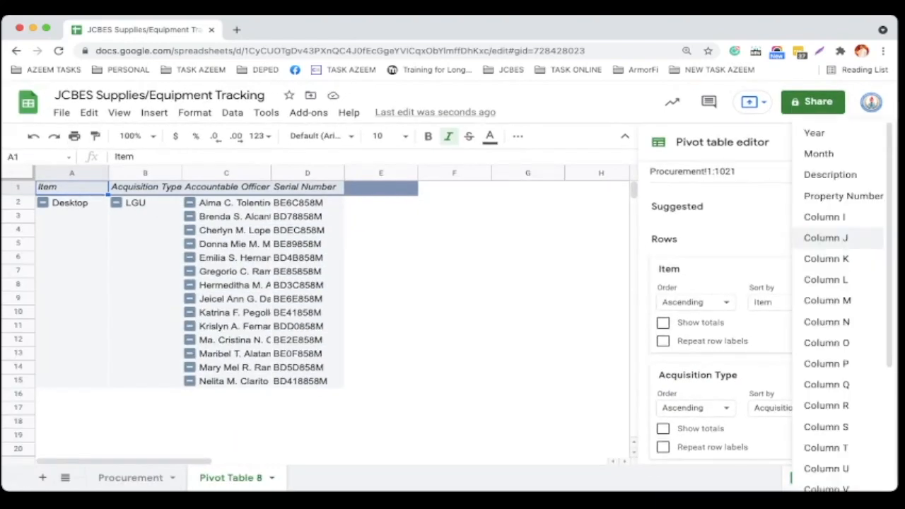
left_click(843, 196)
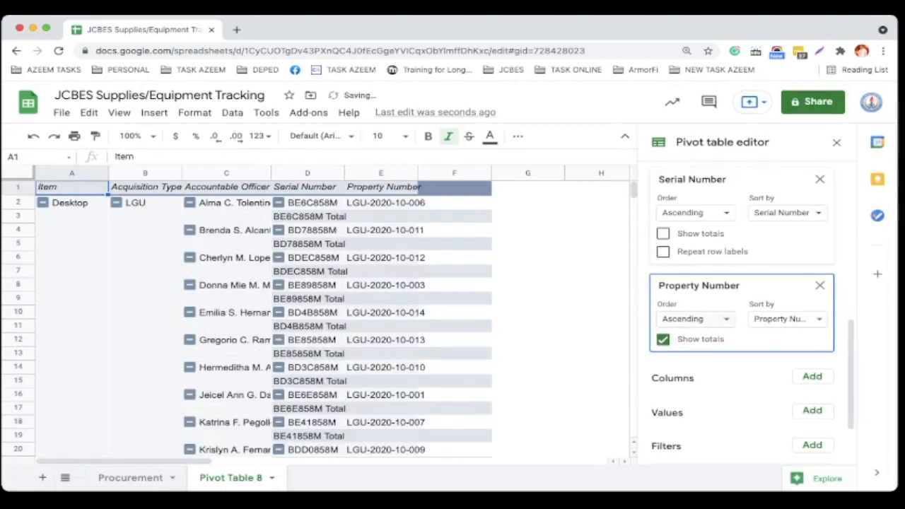
left_click(663, 340)
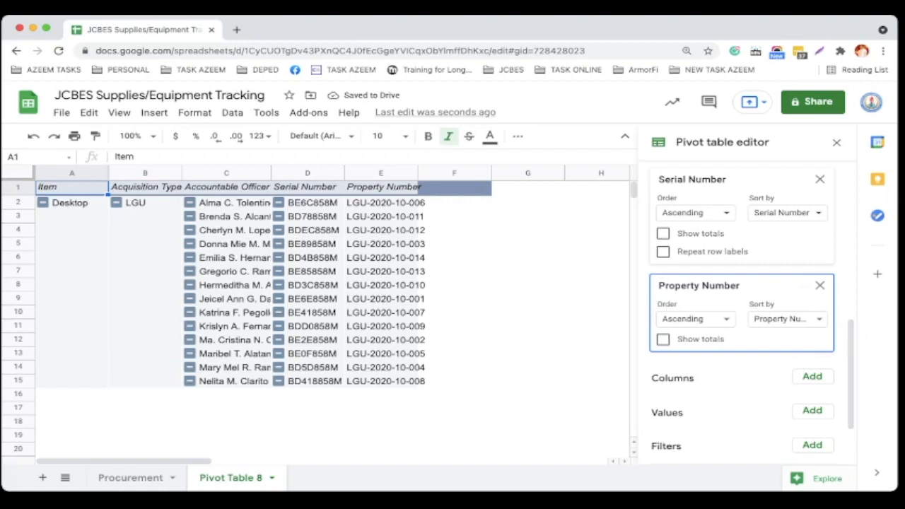
Widen the Accountable Officer, Serial Number and Property Number columns to fit their contents.
left_click_drag(271, 172, 306, 173)
left_click_drag(379, 172, 399, 173)
left_click_drag(472, 173, 500, 172)
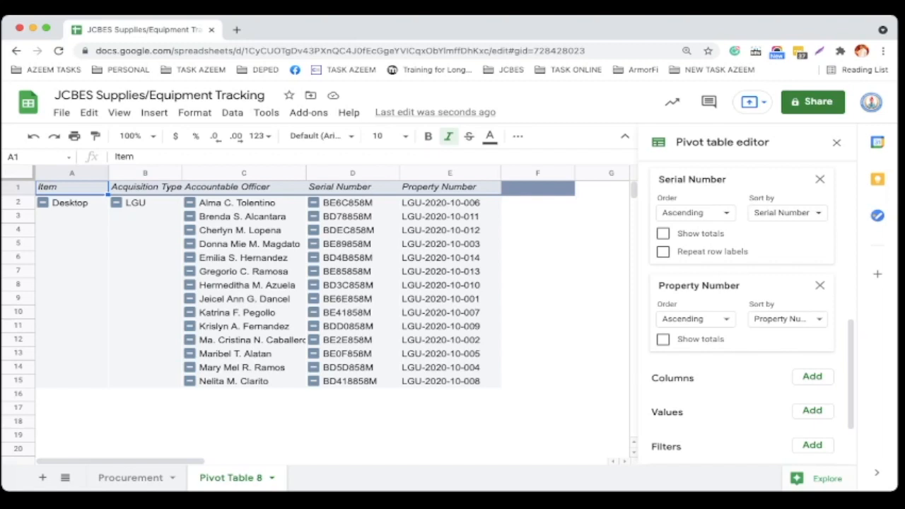
Rename the pivot table sheet to Desktop.
double_click(230, 478)
type("Desktop")
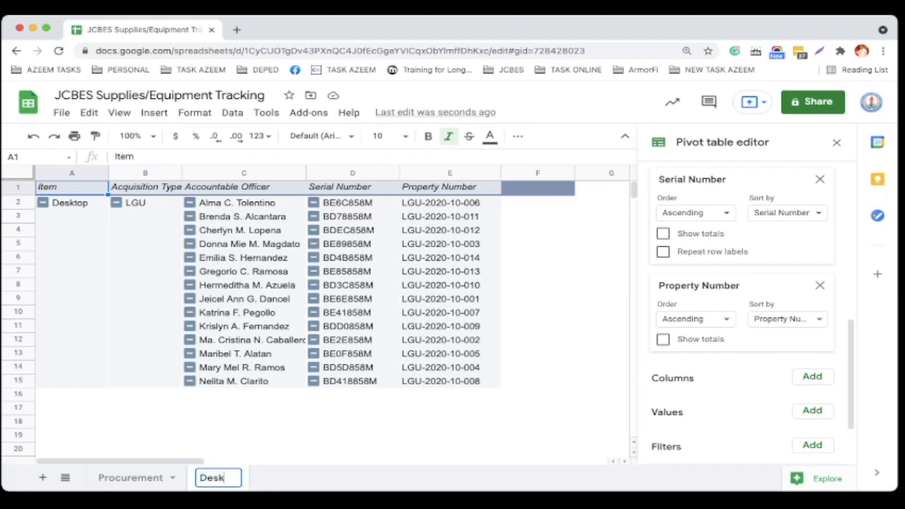
key("Return")
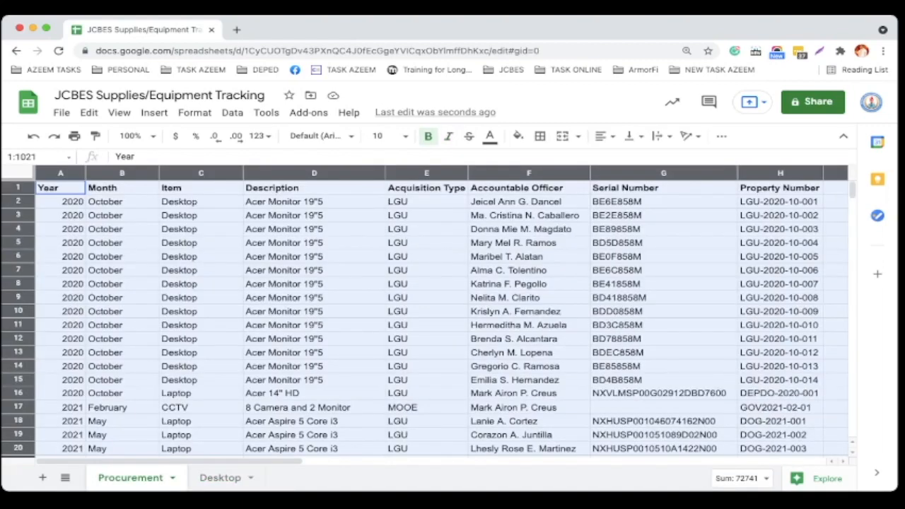
Insert a blank row above row 16, between the last Desktop entry and the first Laptop entry.
left_click(200, 381)
left_click(19, 393)
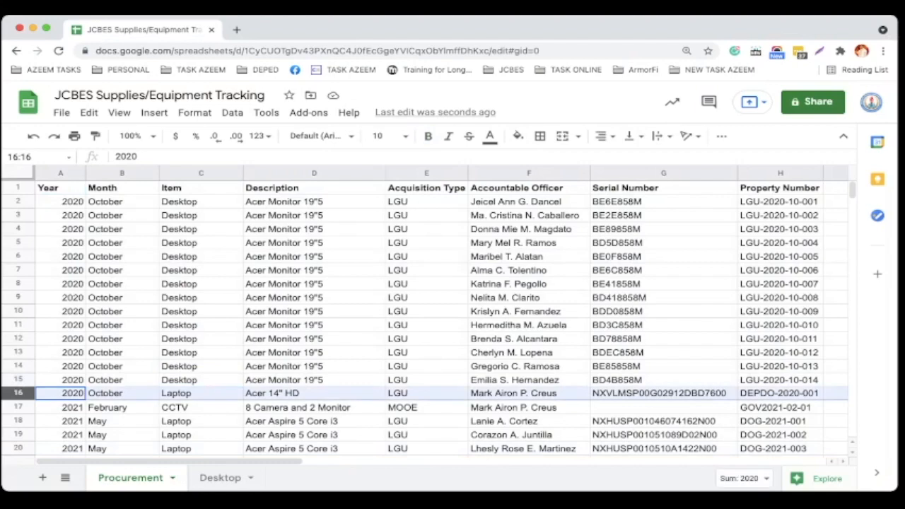
right_click(18, 394)
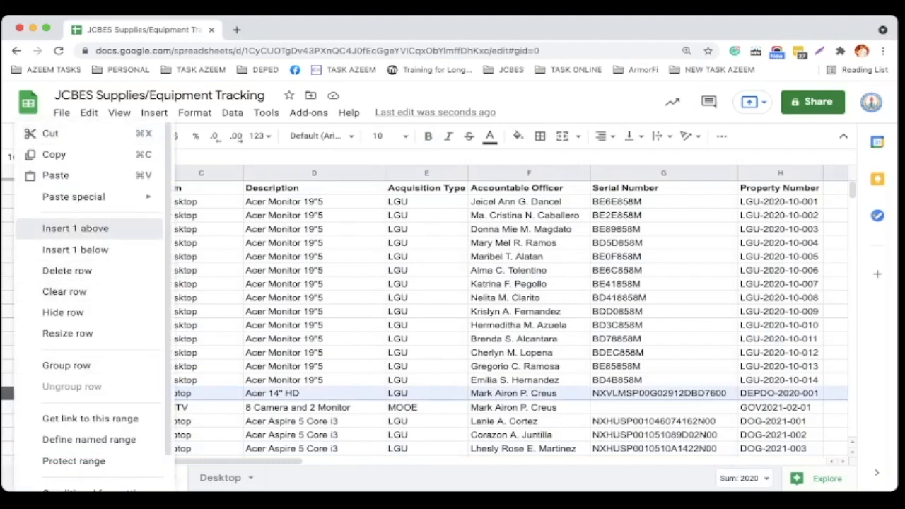
left_click(75, 228)
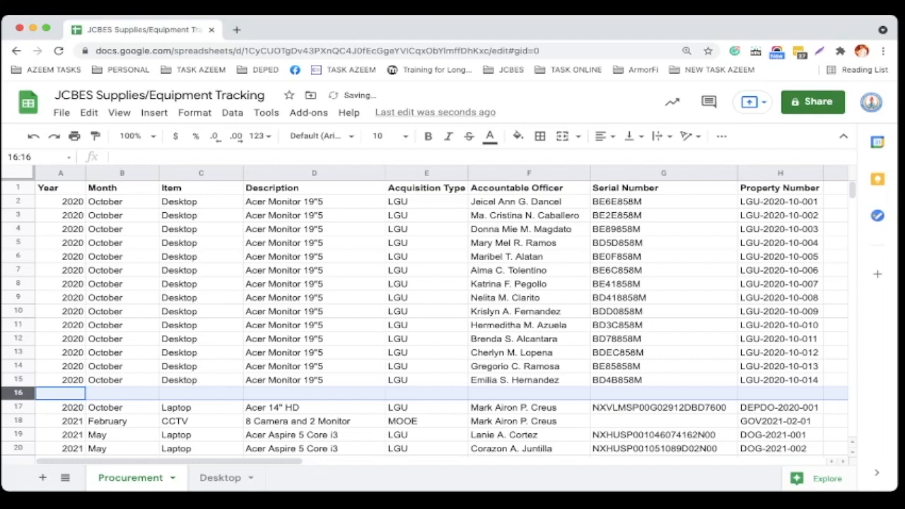
Enter October as the Month and Desktop as the Item in the new row.
scroll(424, 318, "down", 5)
scroll(424, 318, "up", 5)
scroll(424, 318, "down", 1)
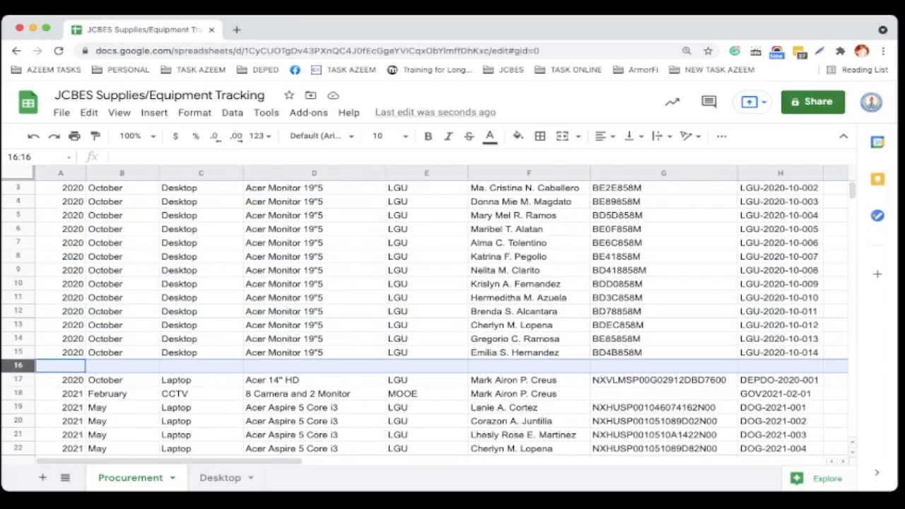
left_click(122, 367)
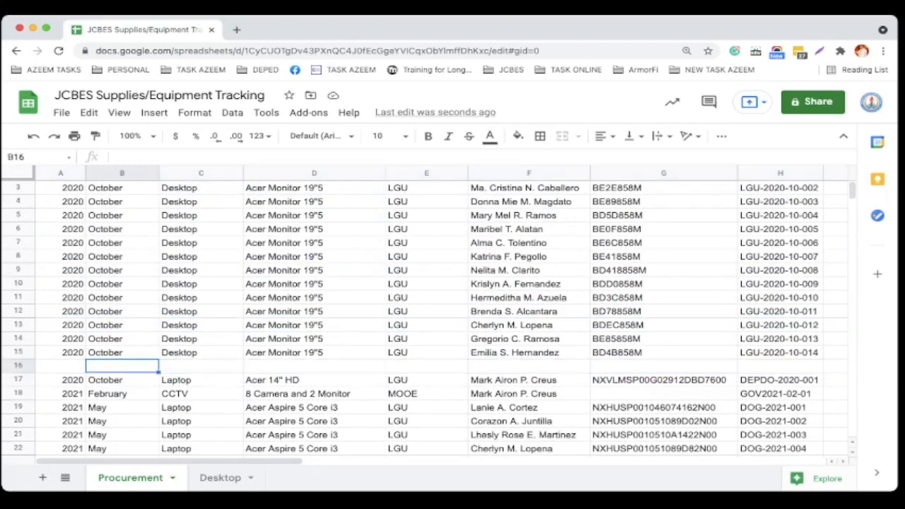
type("October")
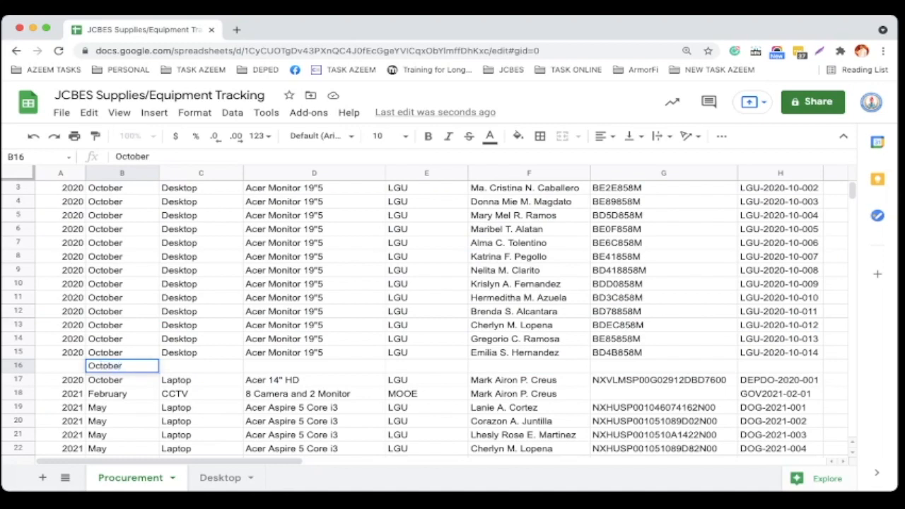
key("Tab")
type("Desktop")
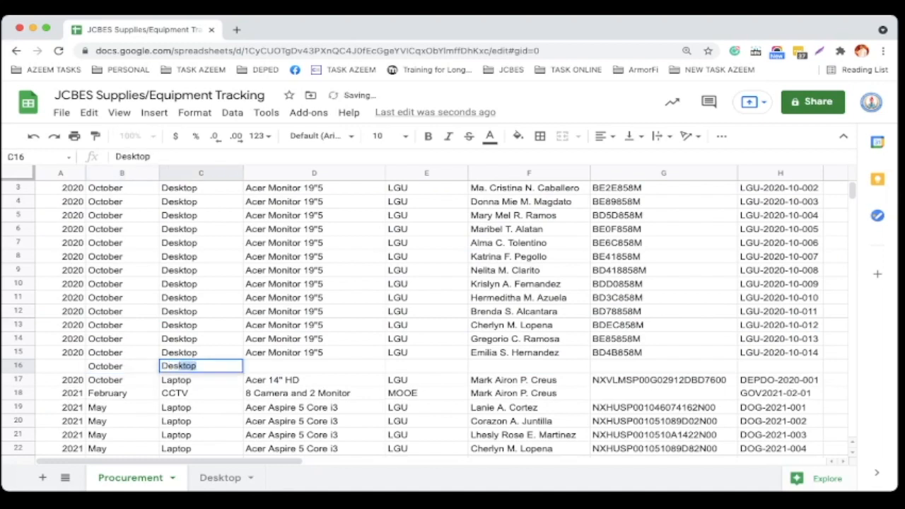
key("Tab")
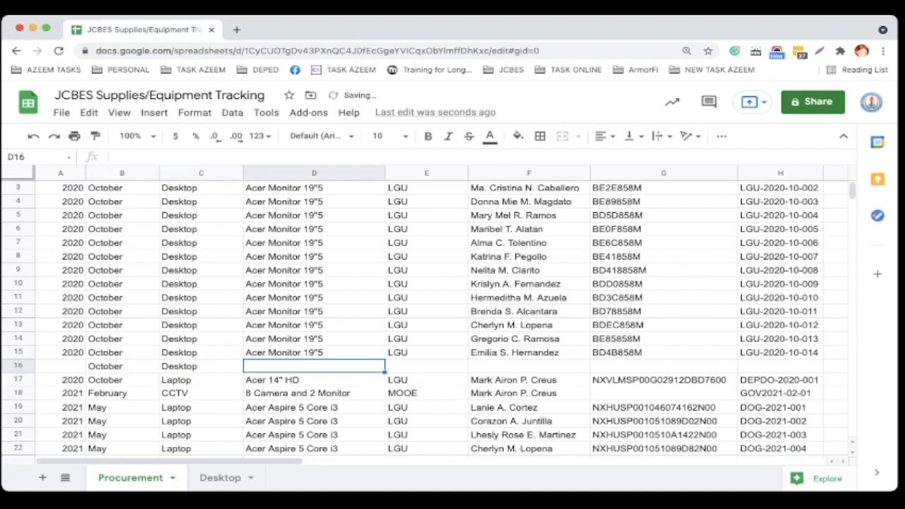
Fill the Description and Acquisition Type down from the row above into the new row.
left_click(314, 352)
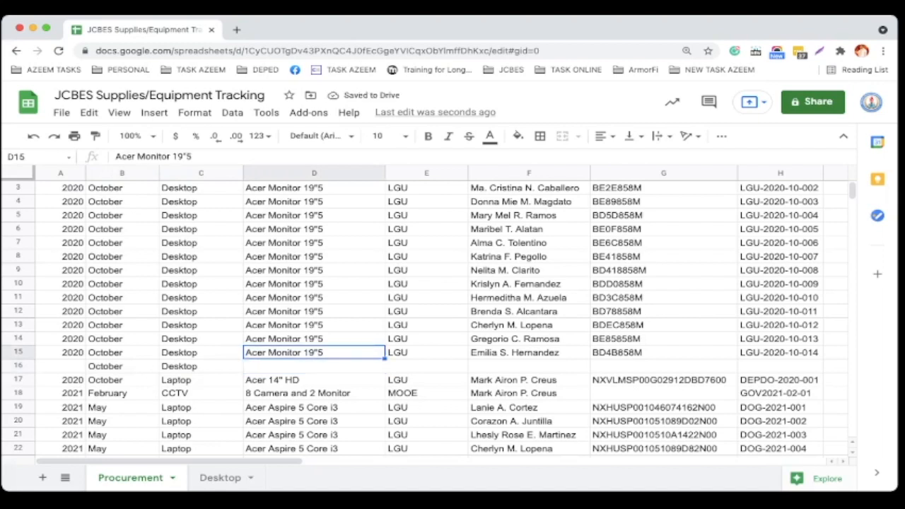
left_click_drag(384, 358, 384, 372)
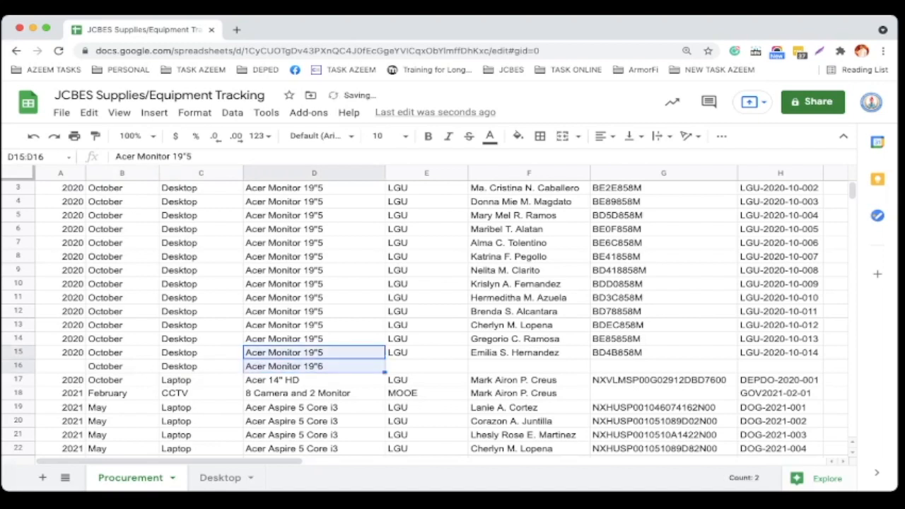
left_click(426, 352)
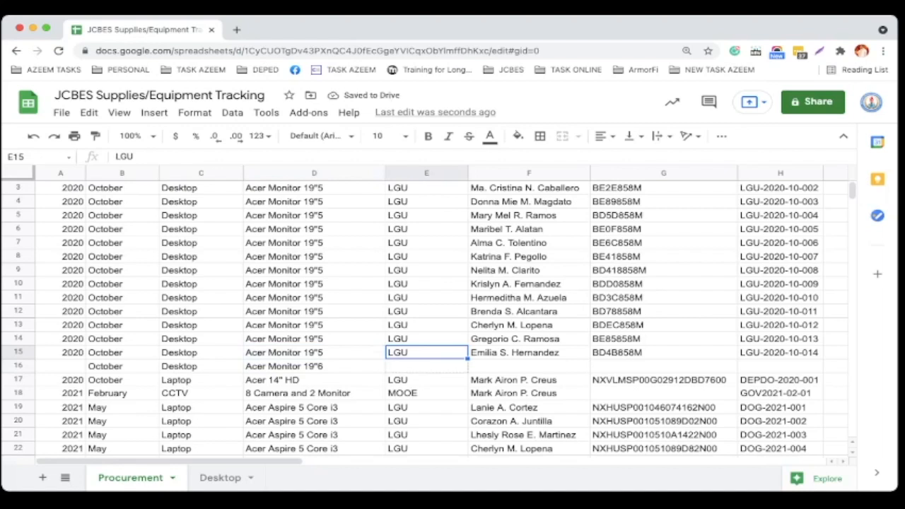
left_click_drag(468, 360, 467, 372)
Enter the accountable officer's full name in the new row's Accountable Officer cell.
left_click(528, 365)
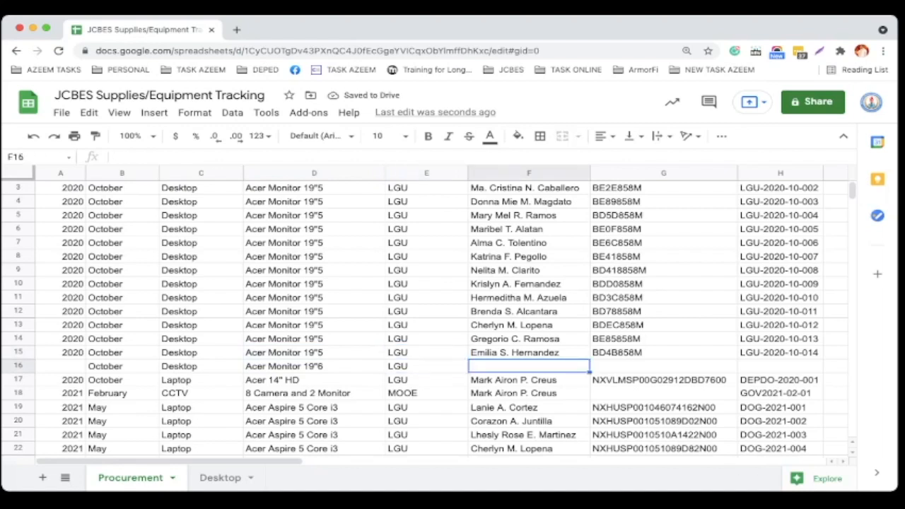
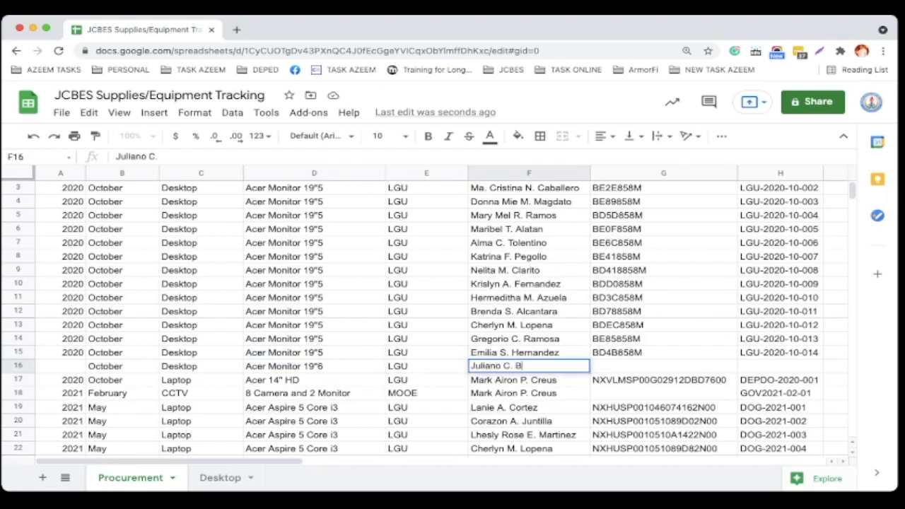
key("Tab")
key("Up")
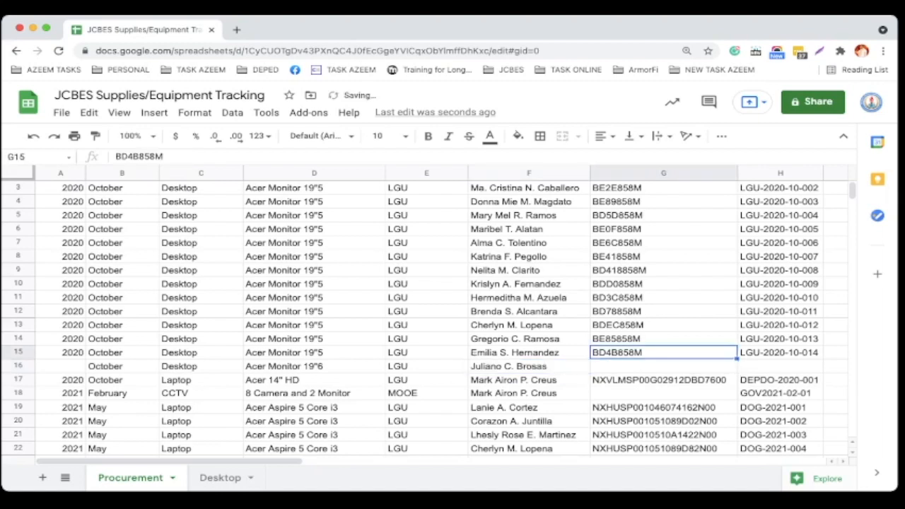
Enter the serial number BD3G959A in the new row.
key("Down")
type("BD")
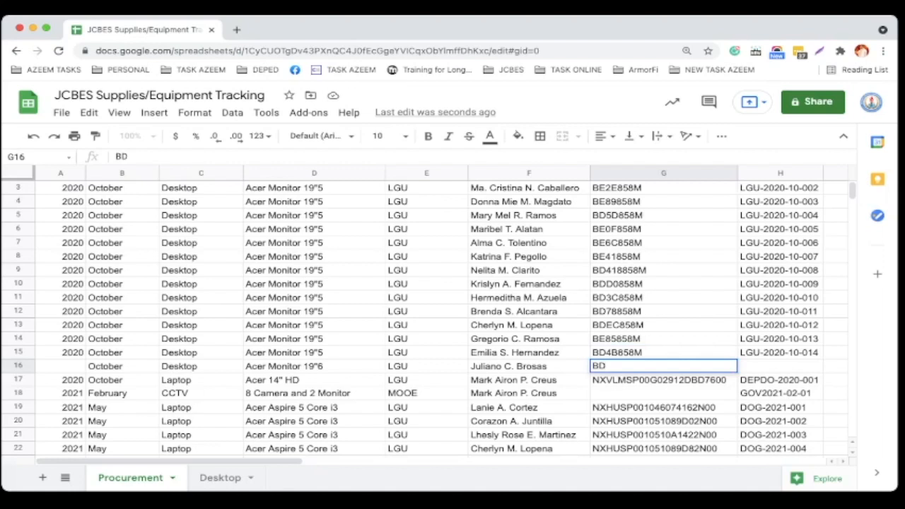
type("3G959A")
Fill the property number down from the row above into the new row, giving LGU-2020-10-015.
left_click(780, 353)
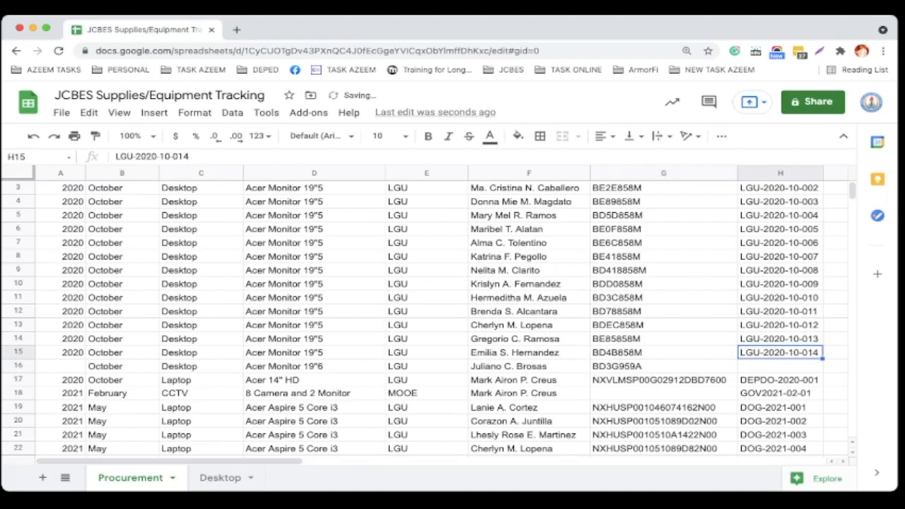
left_click_drag(822, 358, 822, 368)
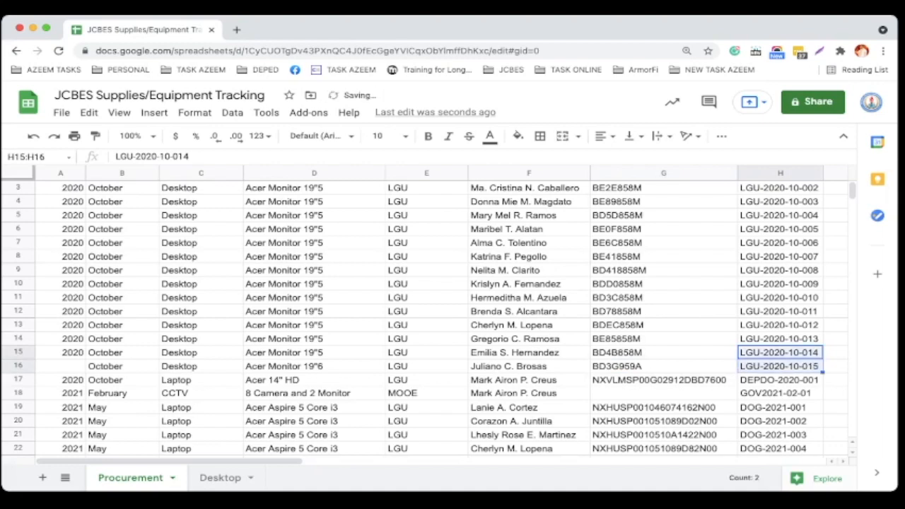
left_click(780, 367)
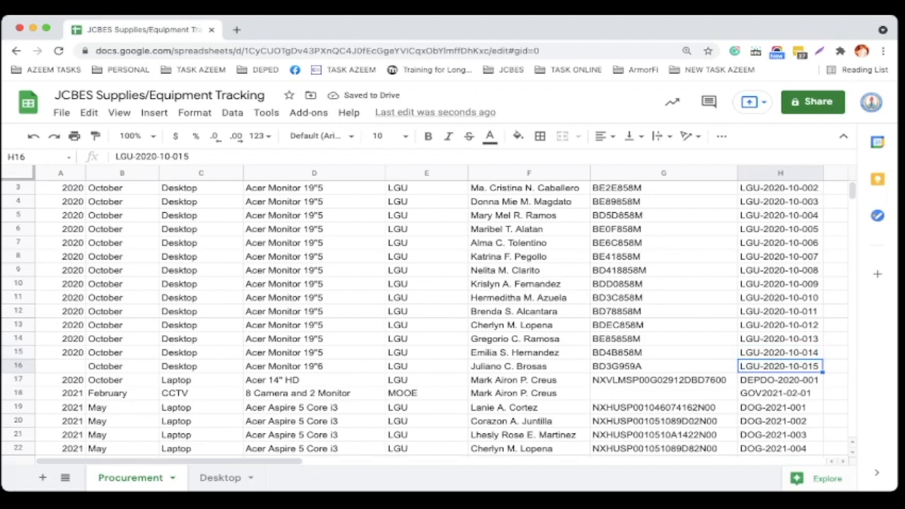
Fill the year 2020 down from the row above into the new row's Year cell.
left_click(113, 366)
left_click(63, 353)
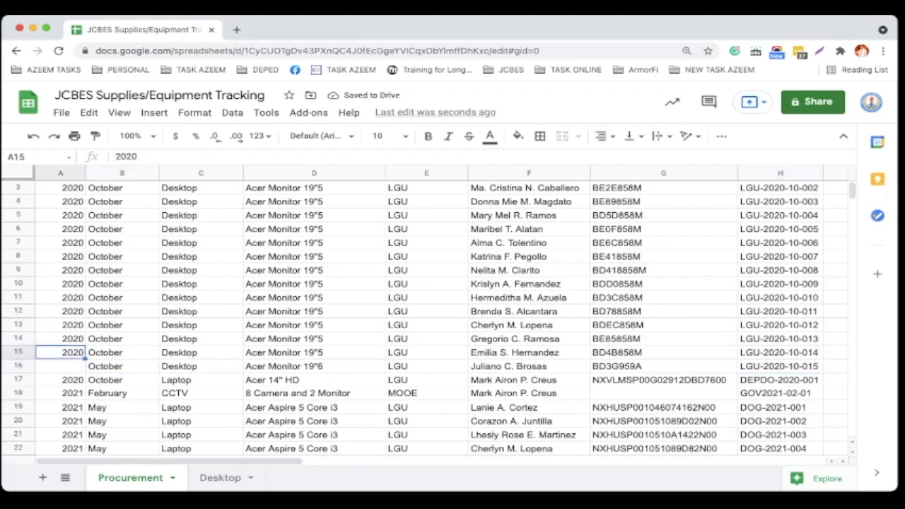
left_click_drag(85, 359, 84, 367)
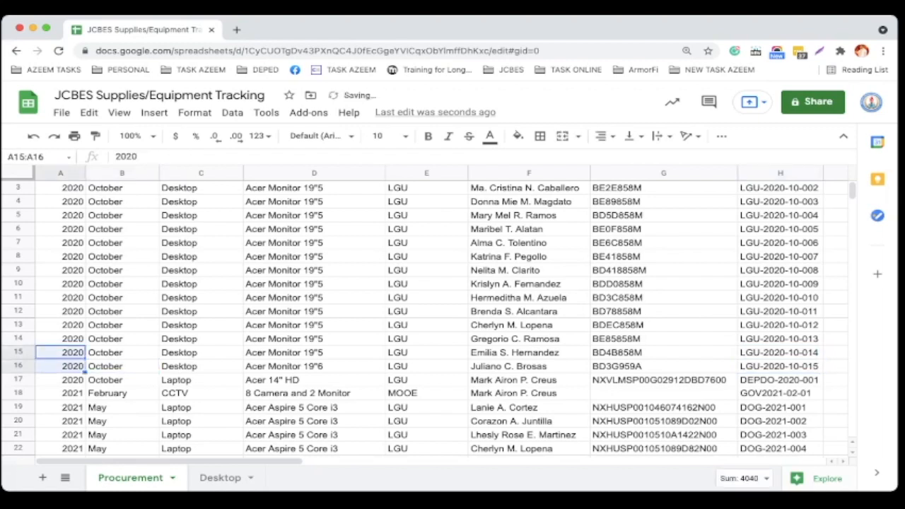
left_click(121, 367)
left_click(201, 366)
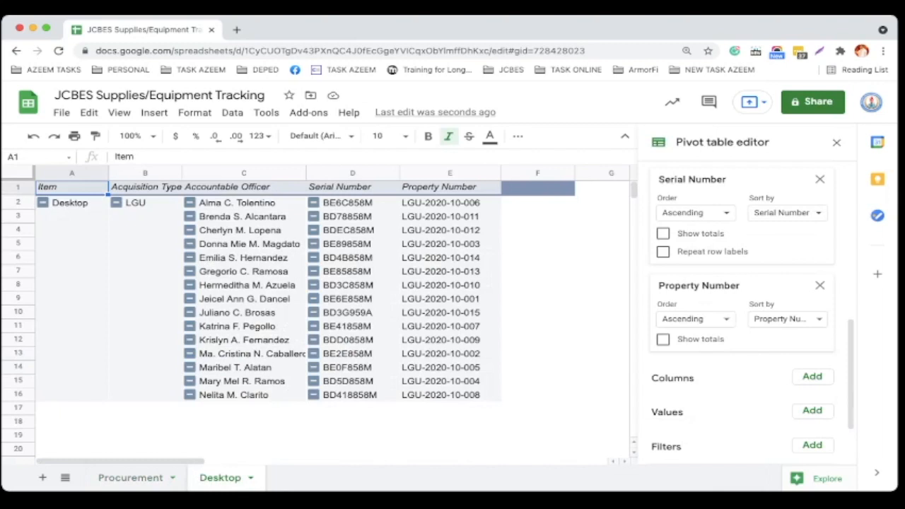
Check the new officer's entry in the Desktop pivot table, then return to the Procurement sheet.
left_click(244, 312)
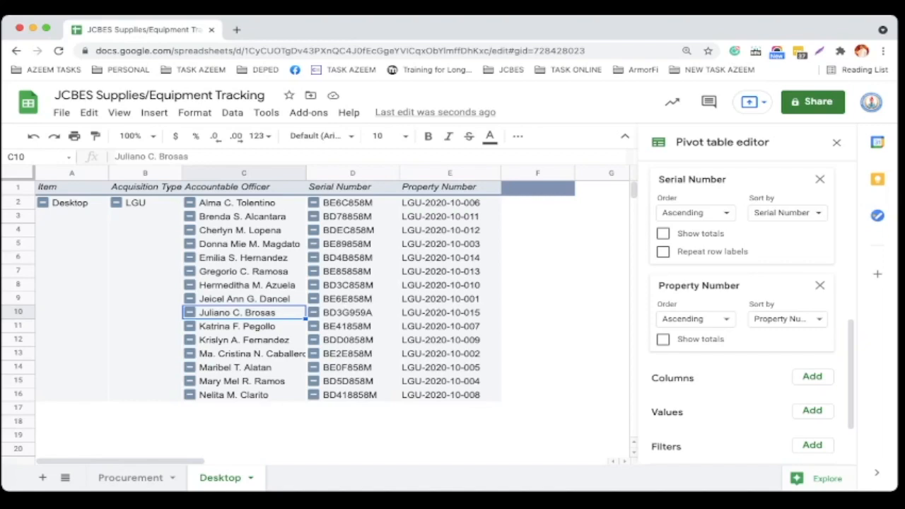
left_click(130, 477)
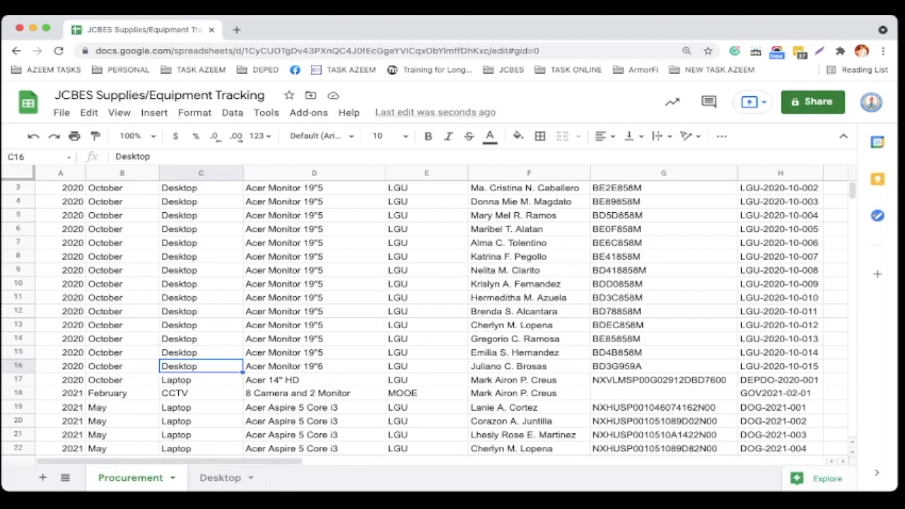
left_click(220, 477)
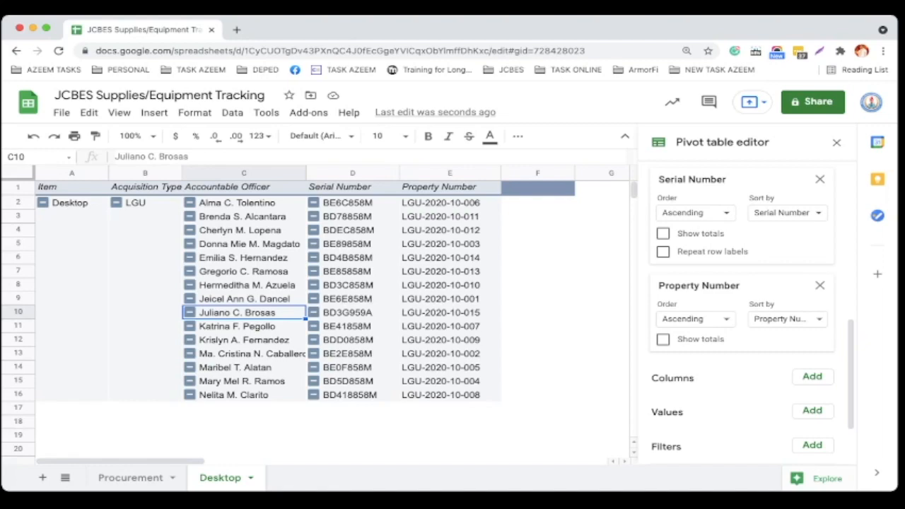
left_click(130, 478)
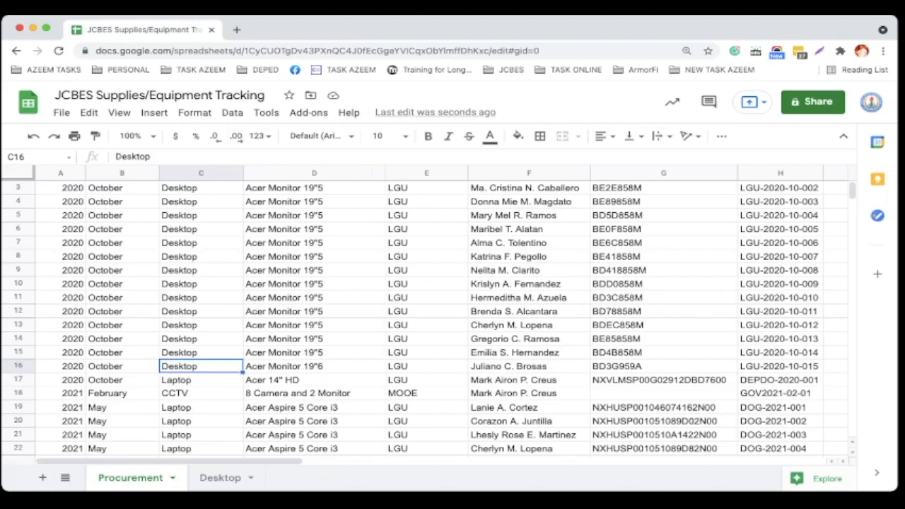
Create a pivot table on a new sheet using the whole Procurement sheet range Procurement!1:1022.
left_click(232, 112)
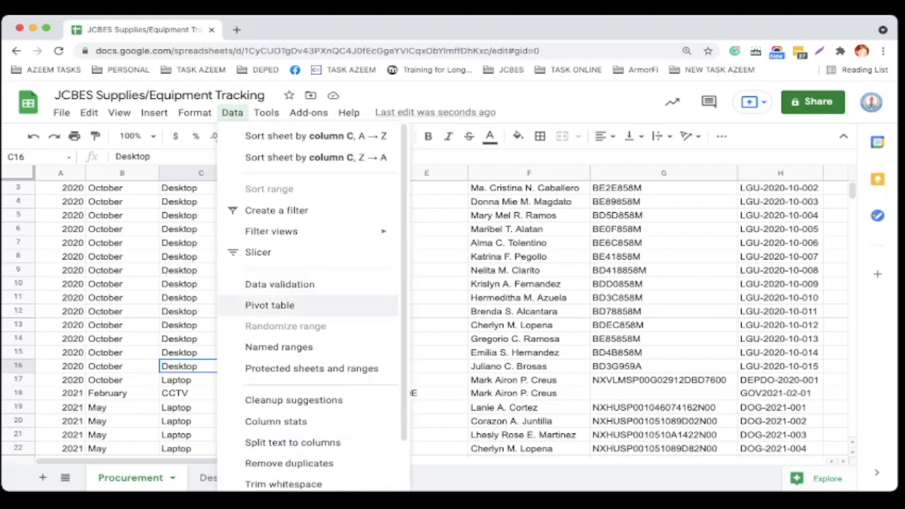
left_click(268, 305)
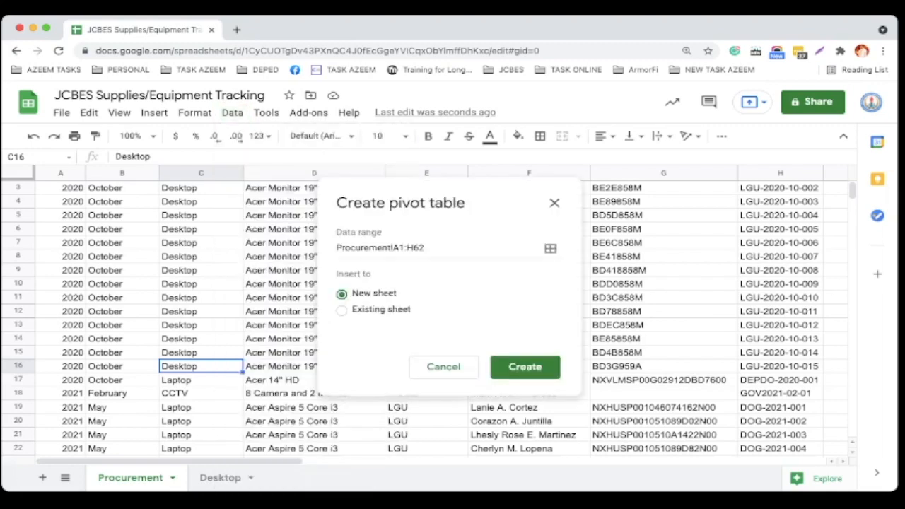
left_click(550, 249)
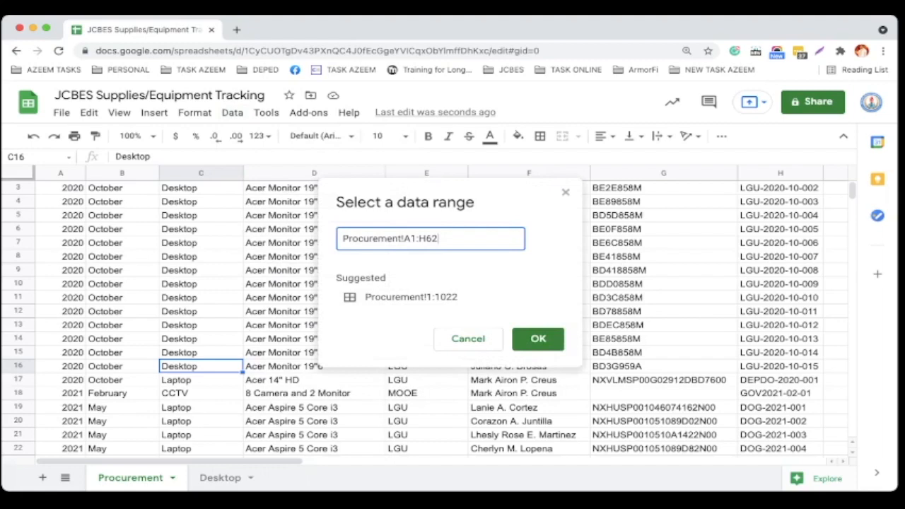
left_click(19, 172)
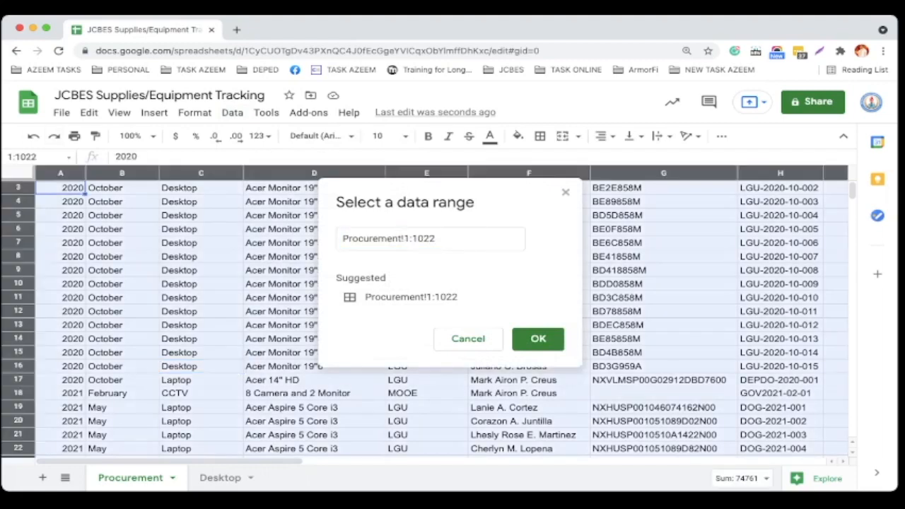
key("Return")
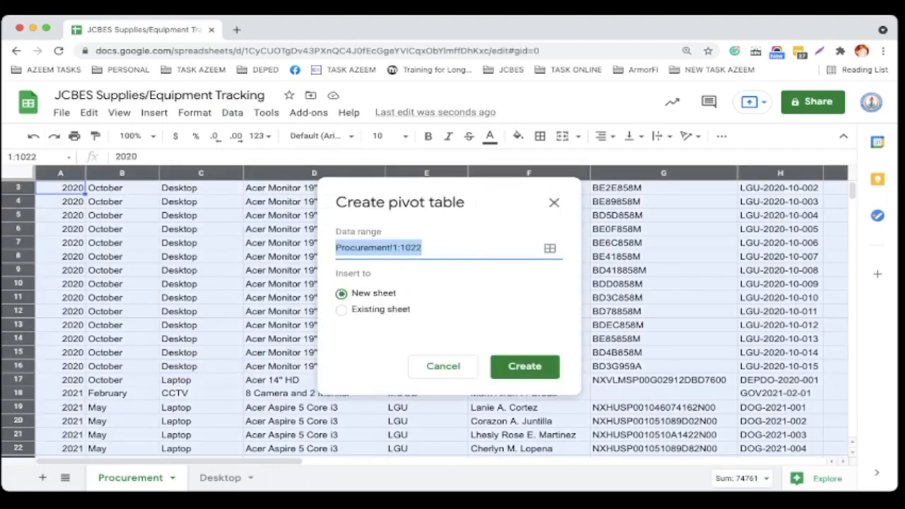
left_click(524, 366)
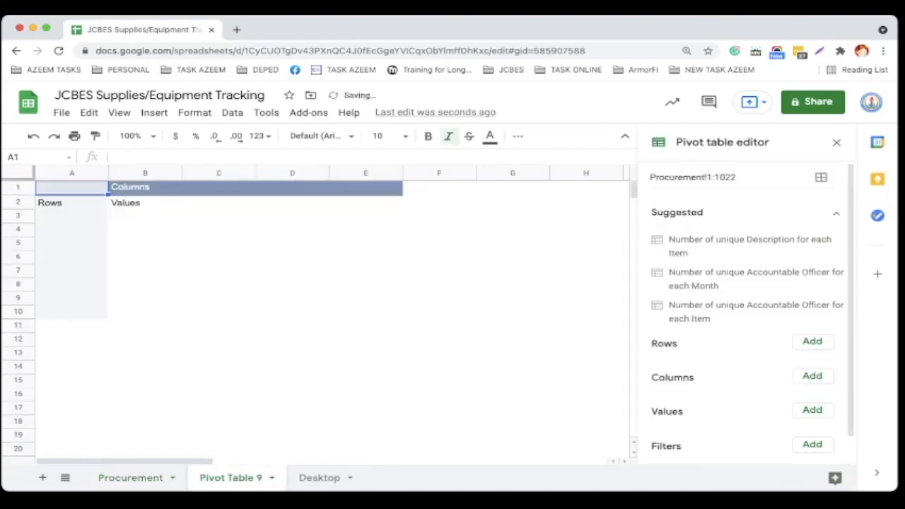
Add Item as a row field in the new pivot table without totals.
scroll(833, 303, "down", 1)
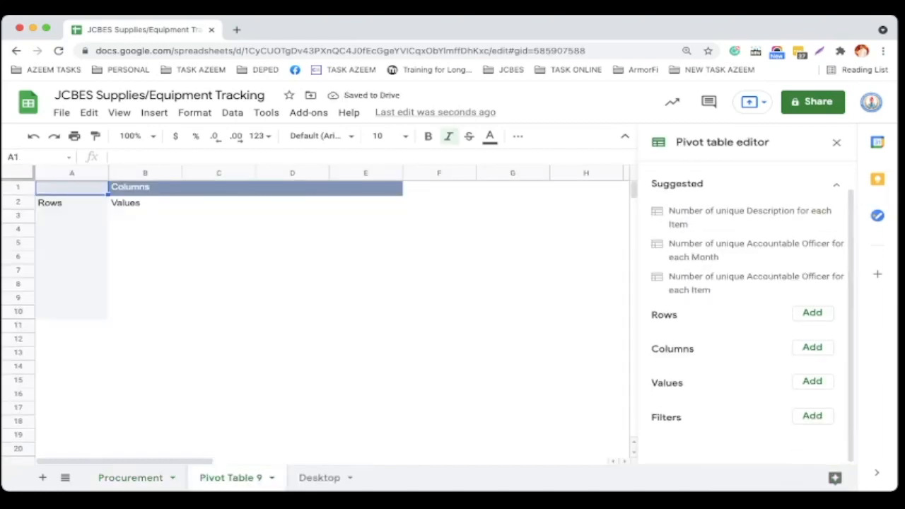
left_click(812, 311)
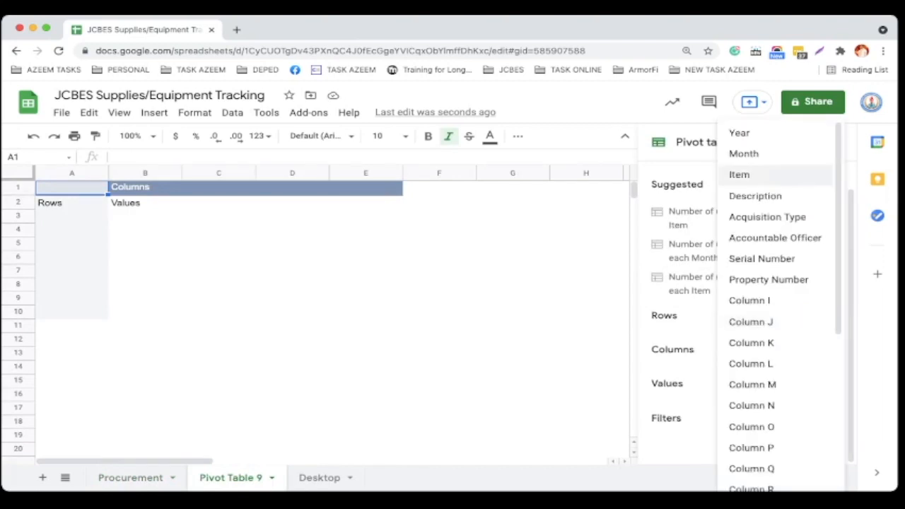
left_click(739, 174)
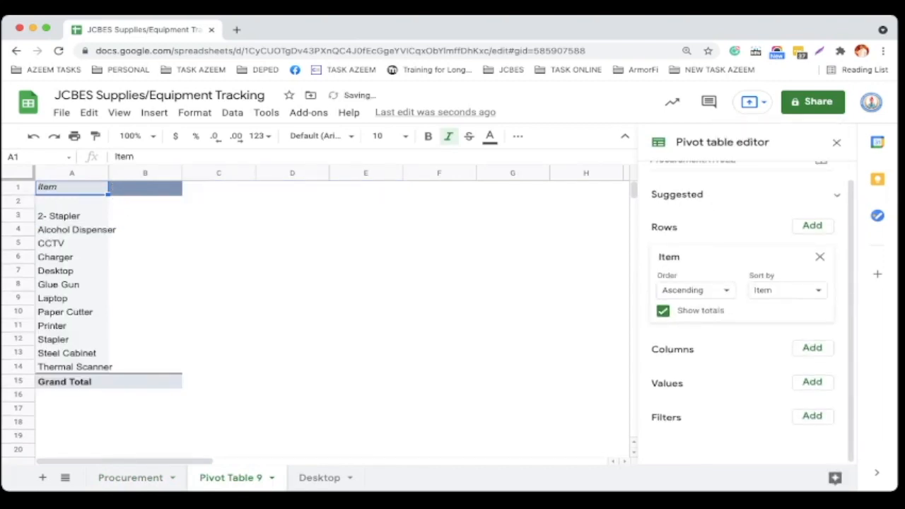
left_click(663, 311)
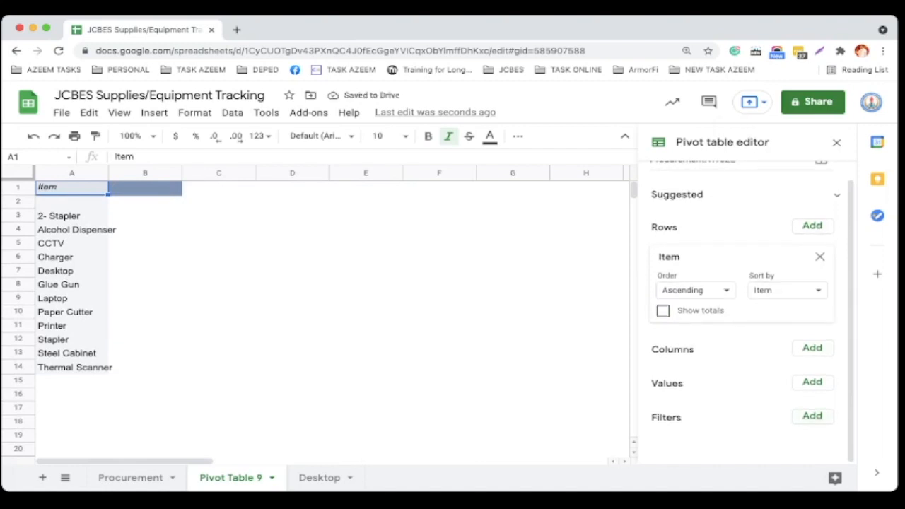
Add an Item filter to the pivot table showing only Laptop.
left_click(812, 415)
left_click(739, 174)
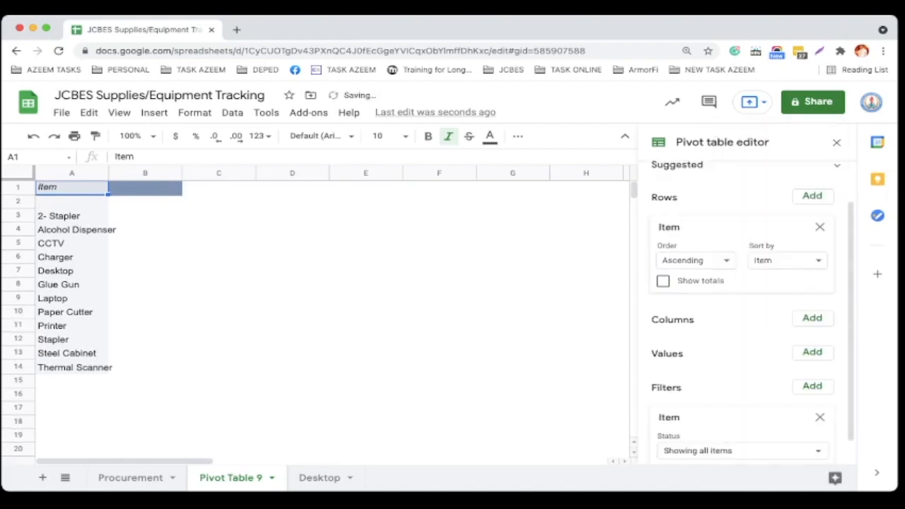
scroll(750, 311, "down", 1)
left_click(743, 424)
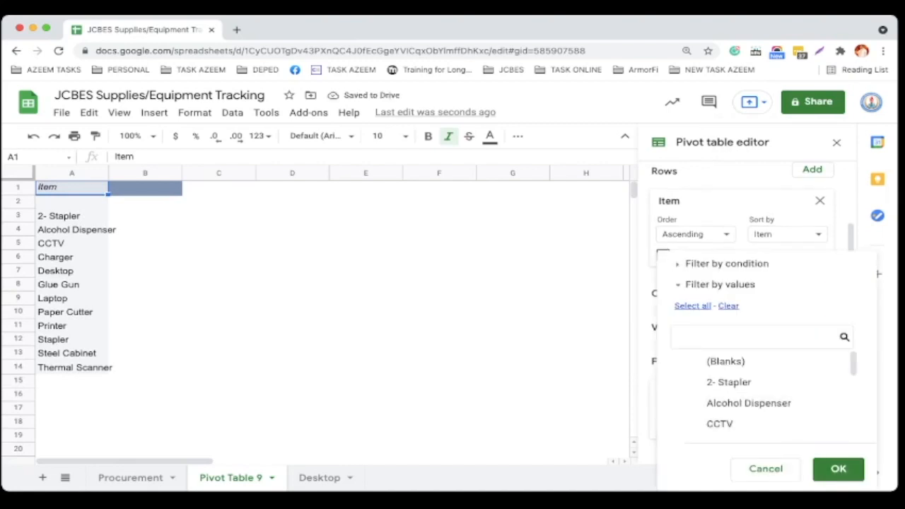
type("Laptop")
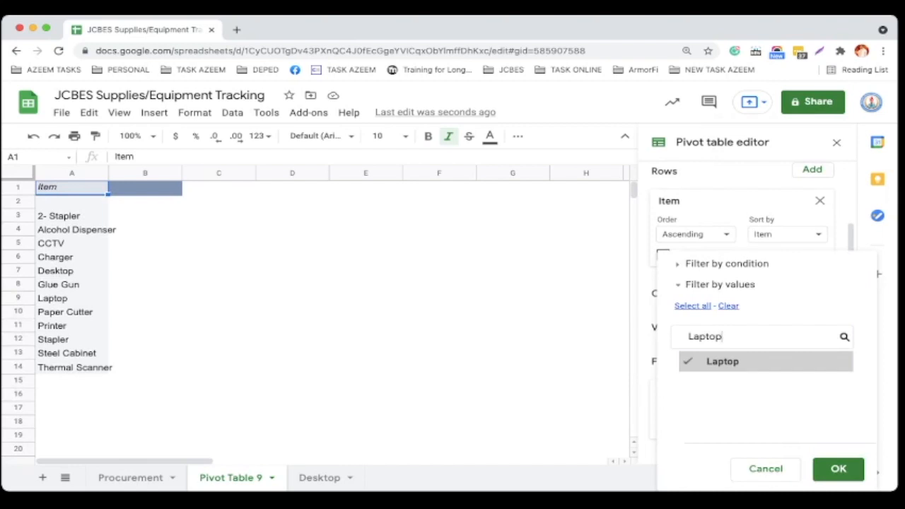
left_click(838, 469)
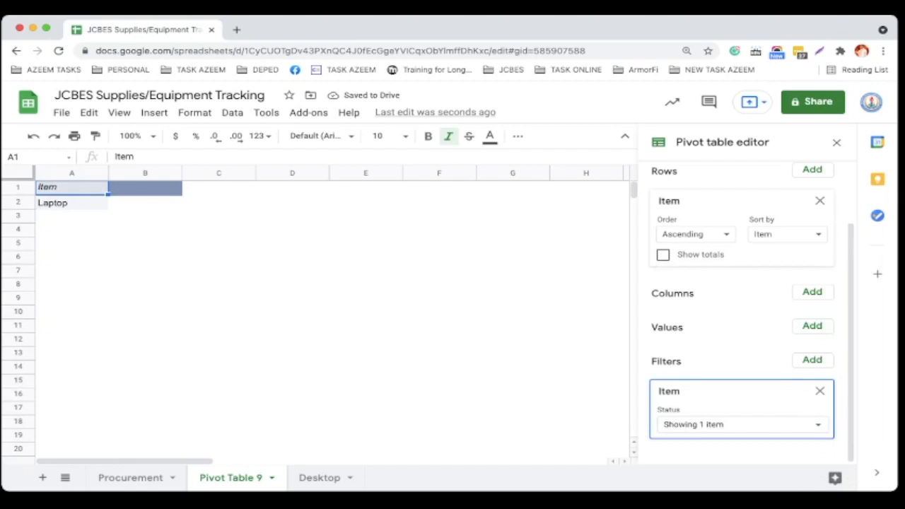
Add Acquisition Type as a row field in the pivot table without totals.
scroll(750, 314, "up", 2)
left_click(812, 244)
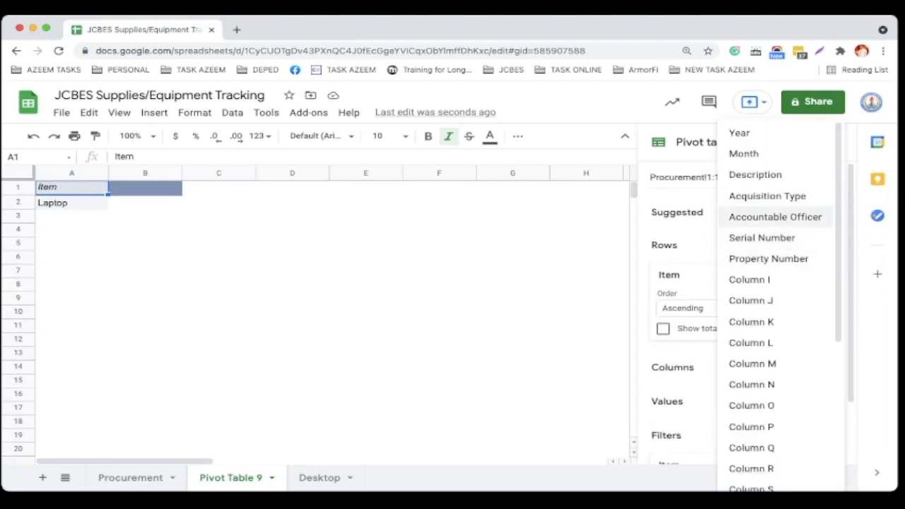
left_click(767, 196)
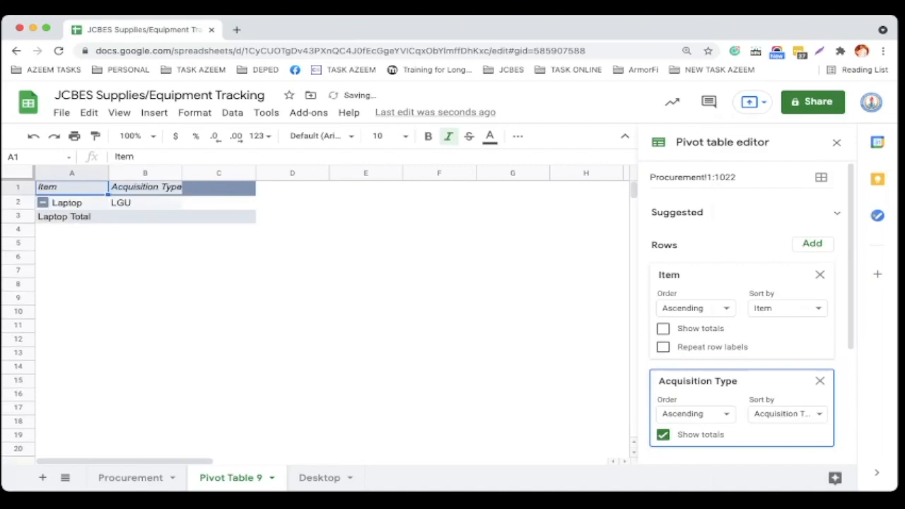
left_click(663, 435)
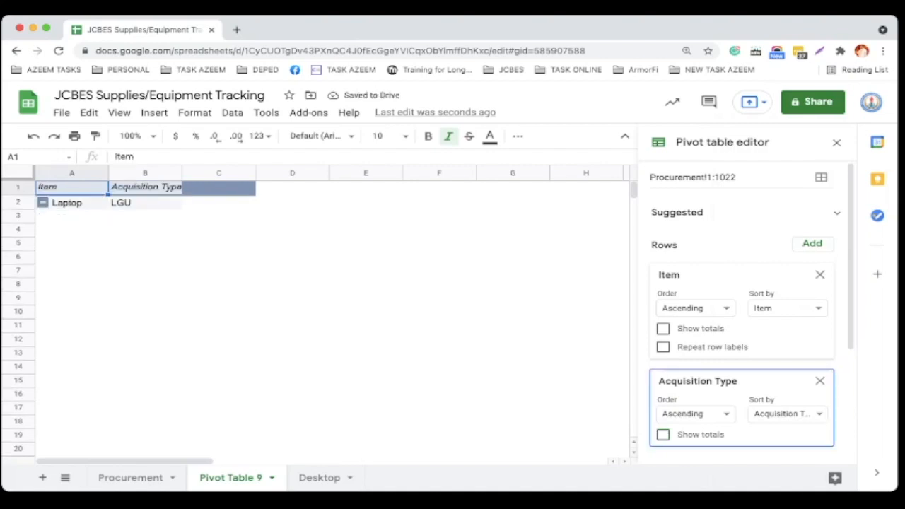
Add Accountable Officer as a row field without totals and widen its column.
left_click(813, 243)
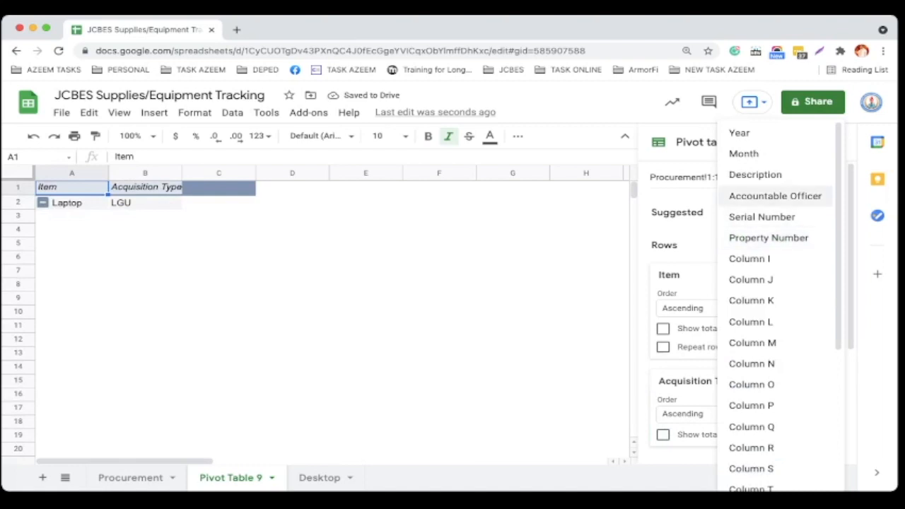
left_click(775, 196)
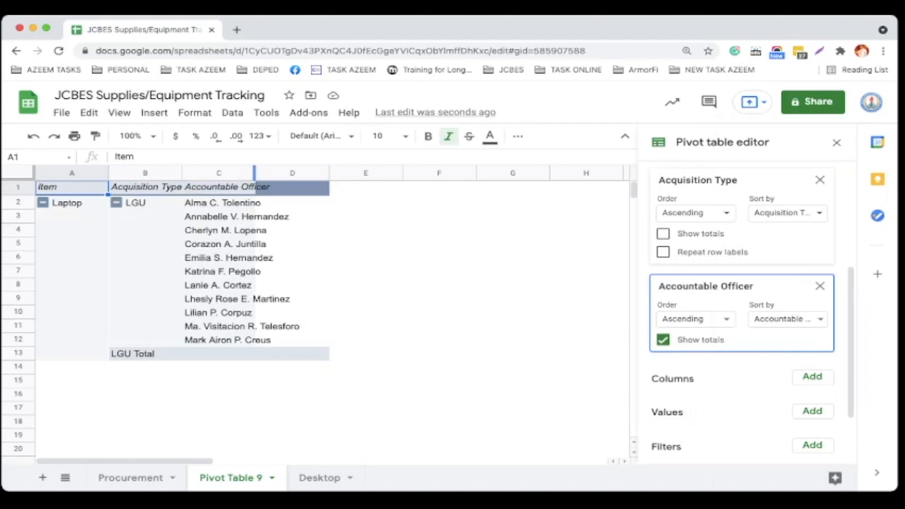
left_click_drag(254, 173, 302, 173)
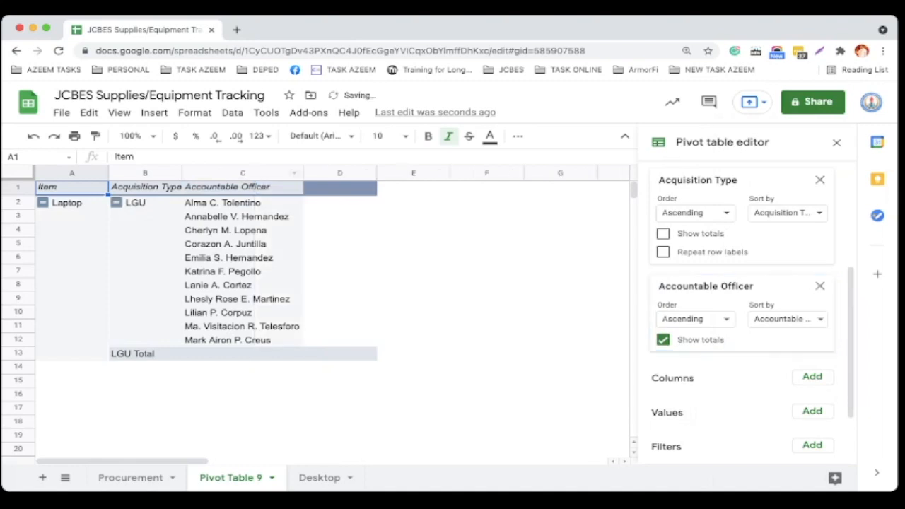
left_click(663, 340)
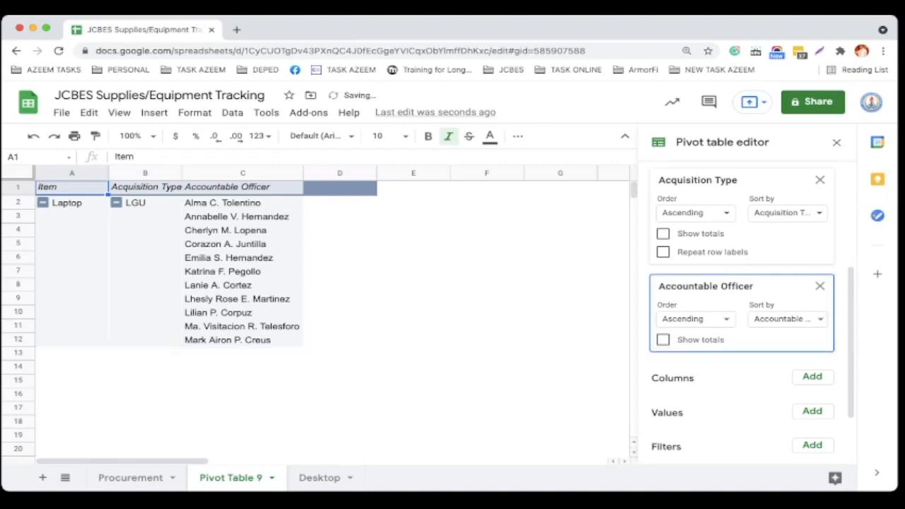
Add Serial Number as a row field without totals and autofit its column width.
scroll(742, 319, "up", 3)
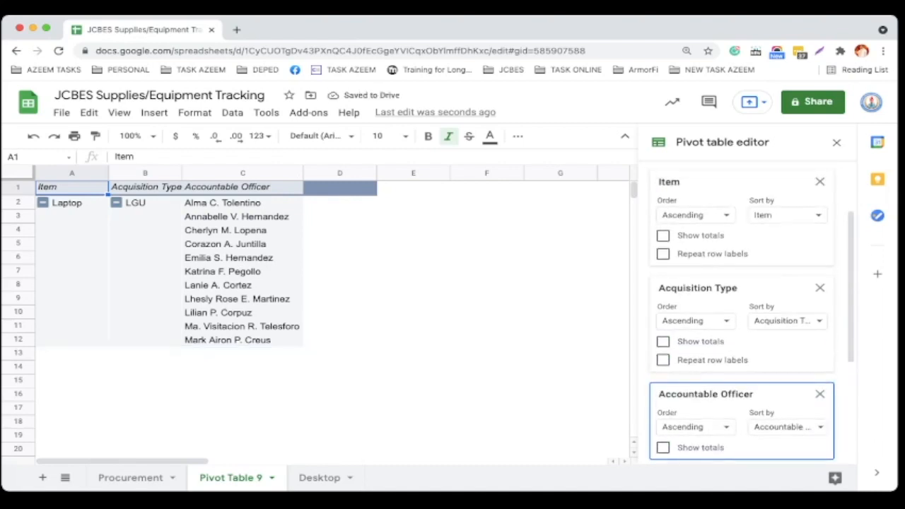
left_click(812, 243)
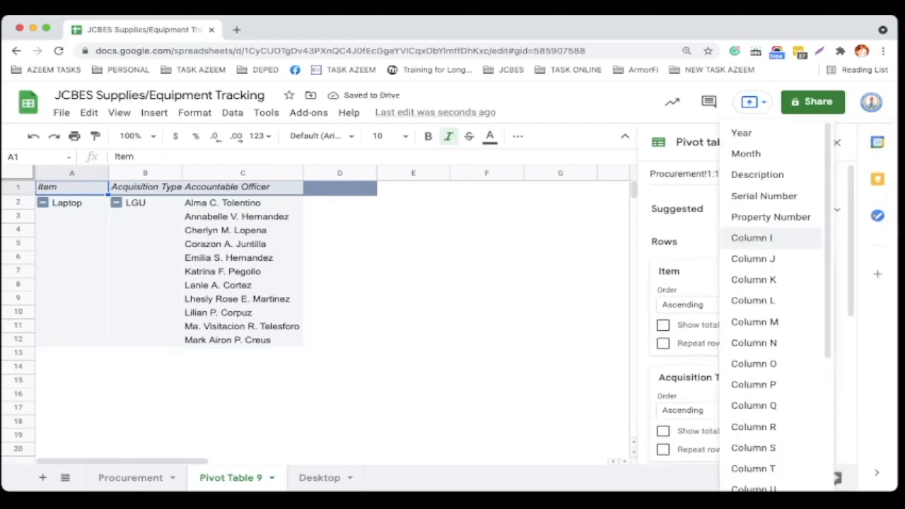
left_click(764, 196)
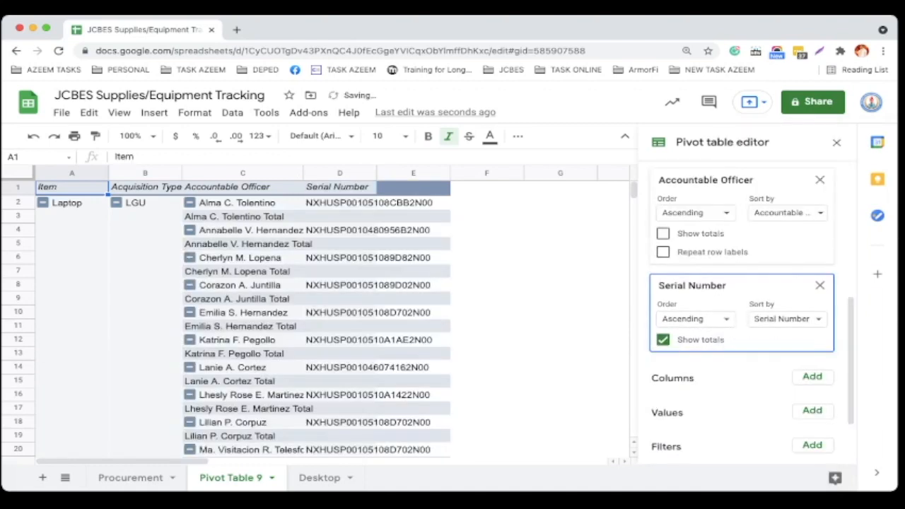
left_click(664, 341)
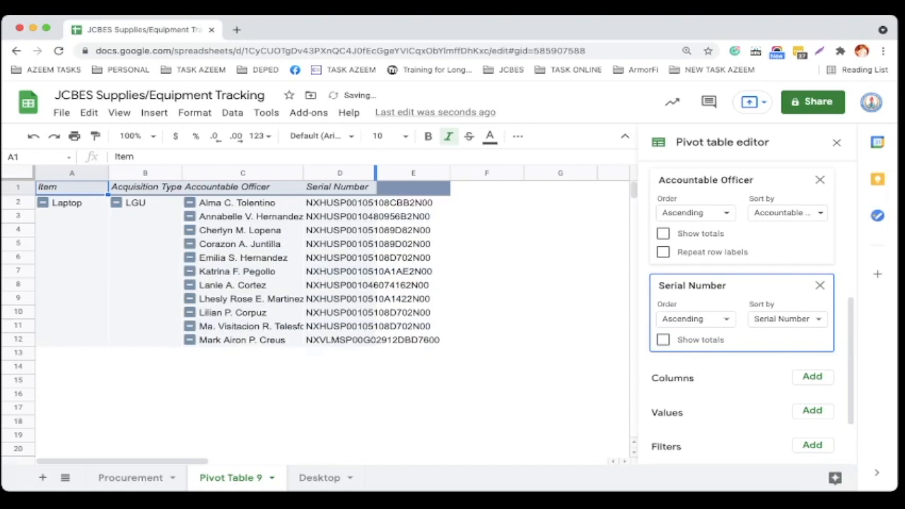
double_click(376, 173)
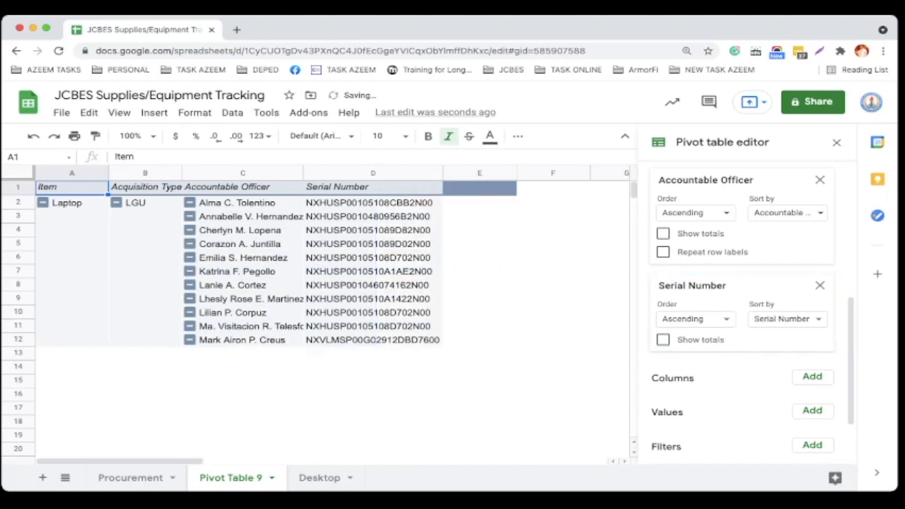
Add Property Number as a row field without totals and widen the Serial Number and Property Number columns.
scroll(751, 311, "up", 4)
scroll(752, 311, "up", 1)
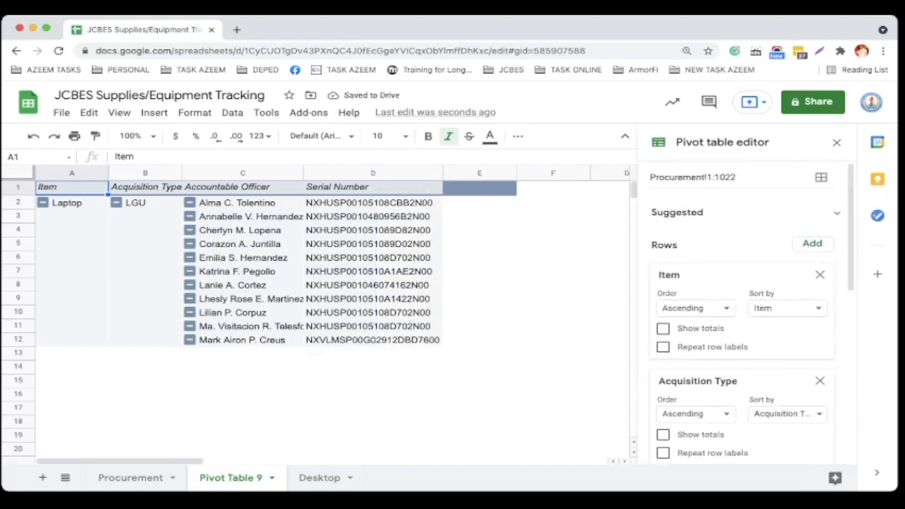
left_click(811, 243)
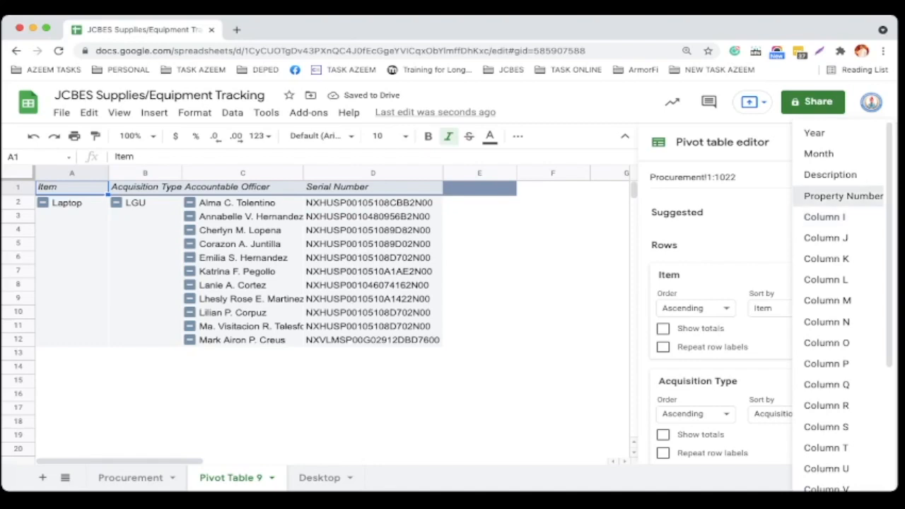
left_click(841, 196)
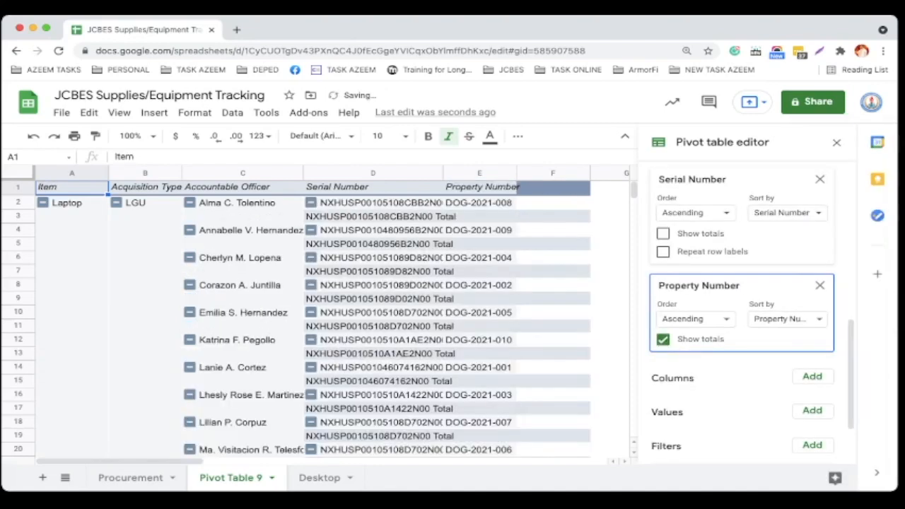
left_click(662, 339)
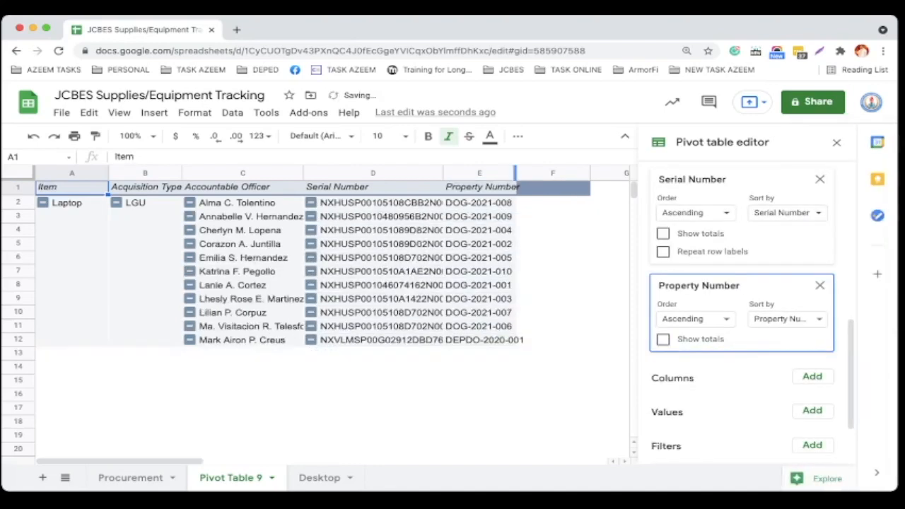
left_click_drag(515, 172, 532, 173)
left_click_drag(443, 173, 464, 172)
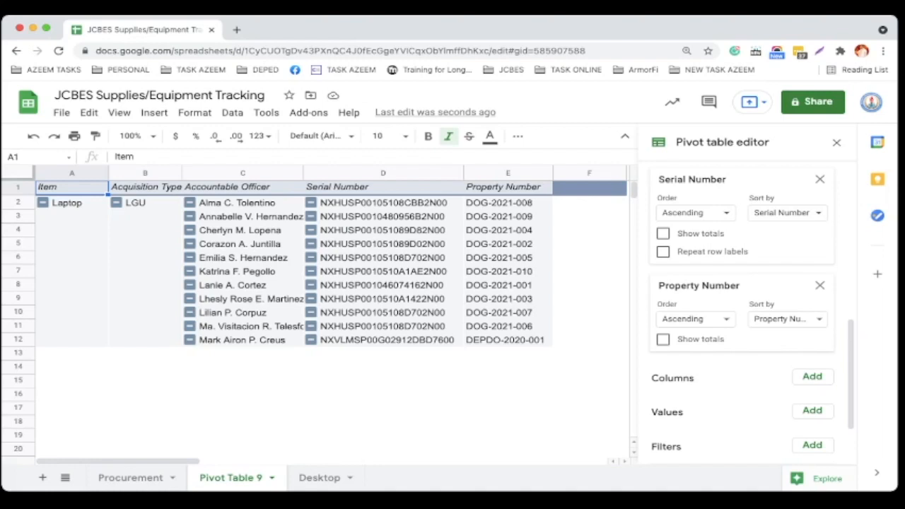
Rename the pivot table sheet as Laptop.
double_click(231, 477)
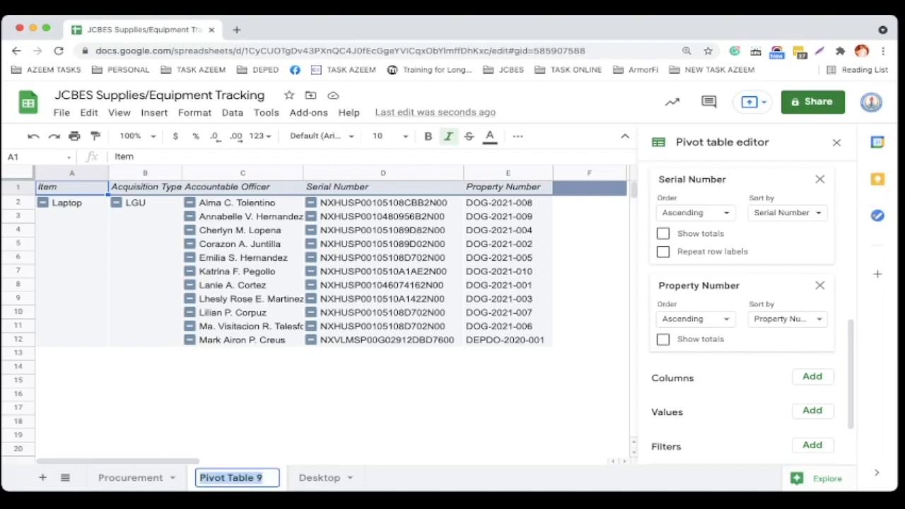
type("Laptop")
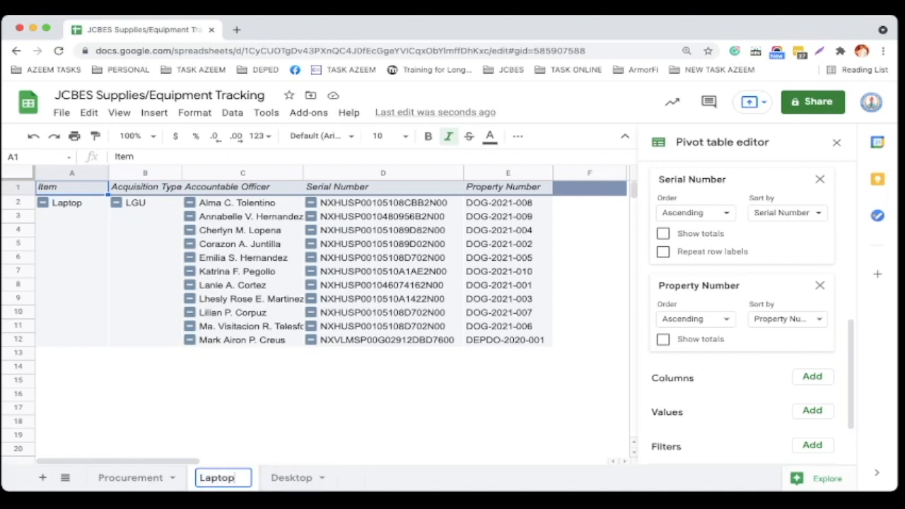
key("Return")
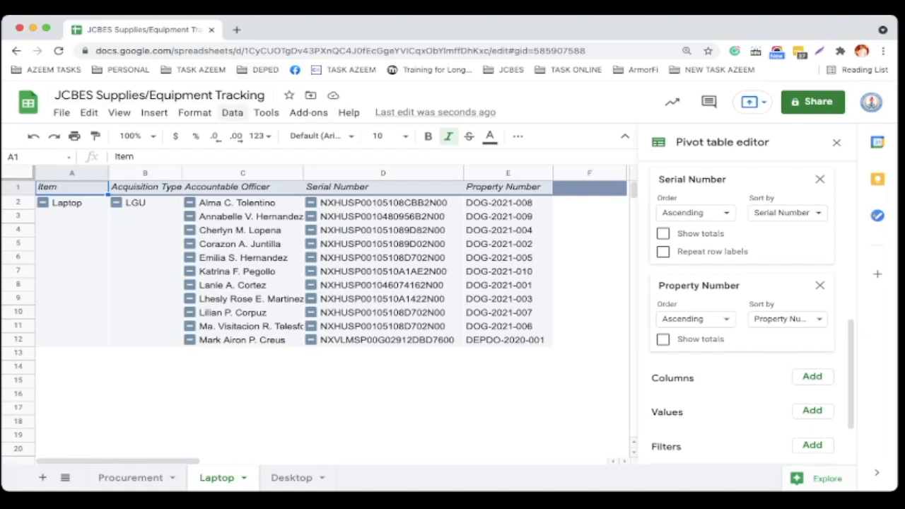
Protect the Laptop sheet so only you can edit it.
left_click(266, 112)
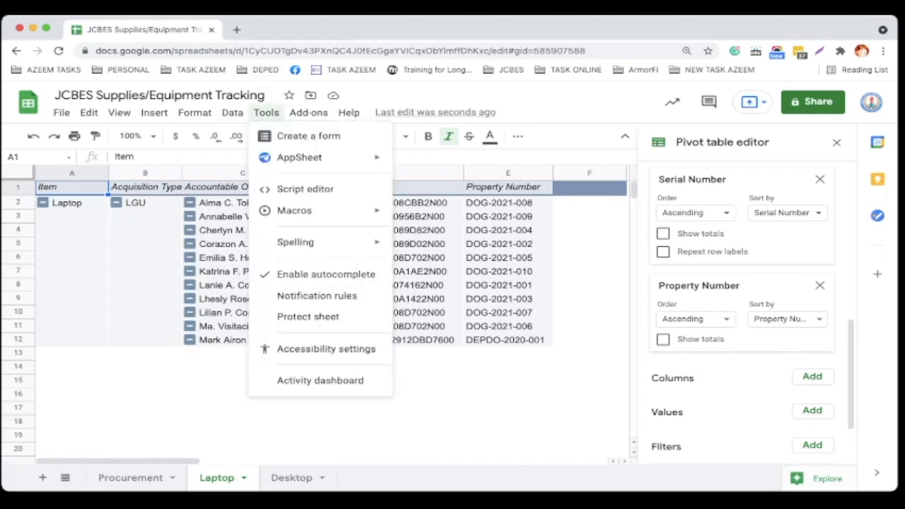
left_click(308, 316)
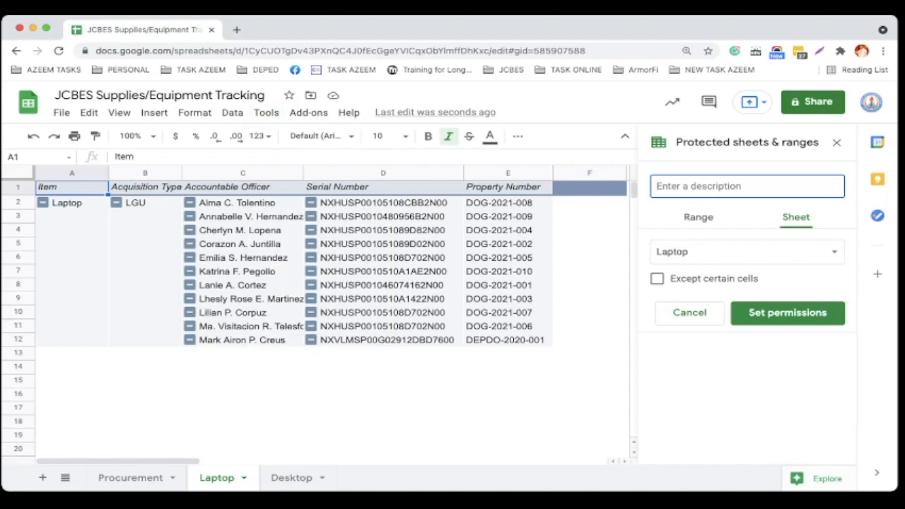
left_click(788, 313)
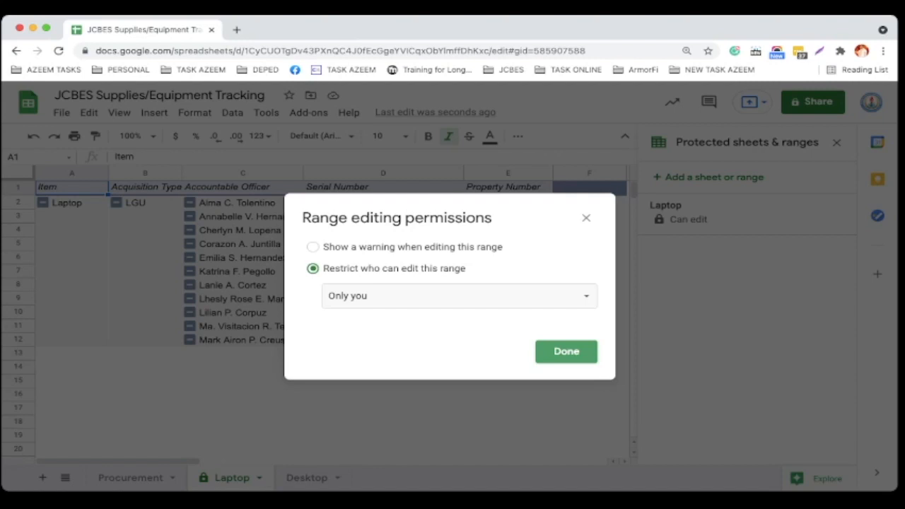
left_click(566, 352)
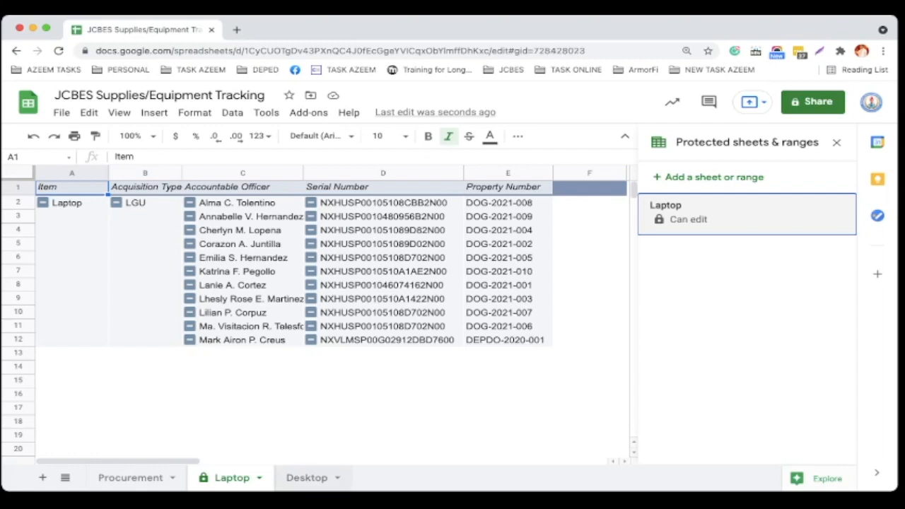
Switch to the Desktop sheet and protect it so only you can edit it.
left_click(307, 477)
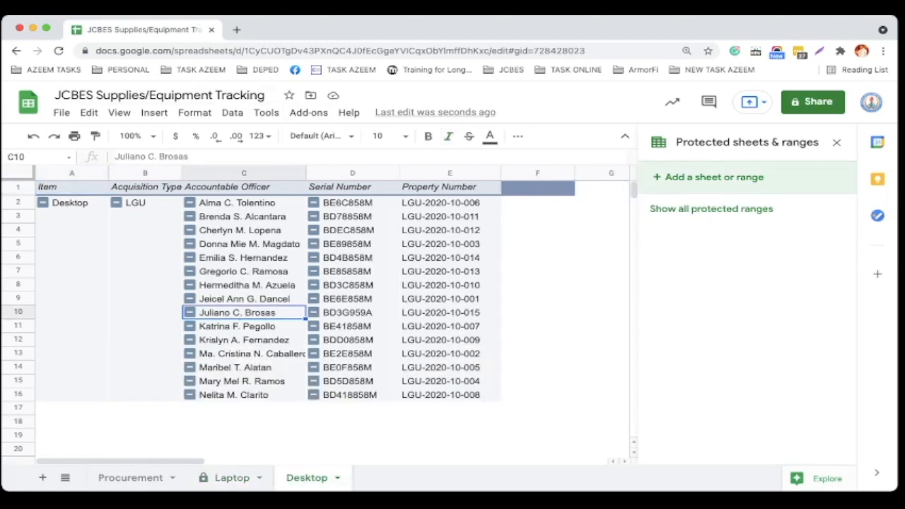
left_click(266, 113)
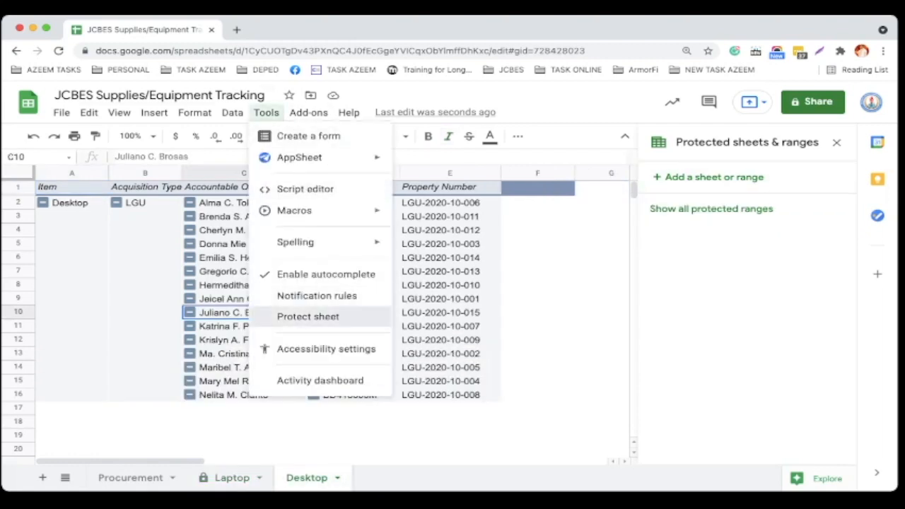
left_click(308, 316)
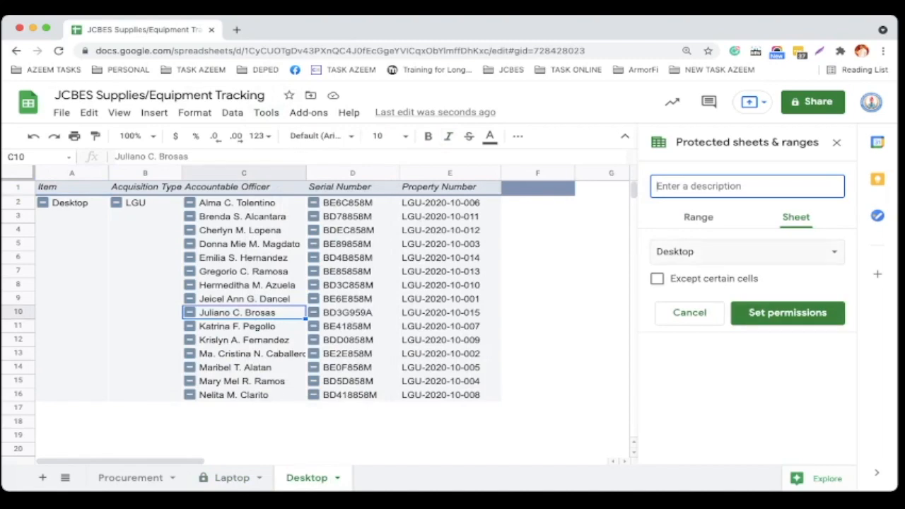
left_click(787, 313)
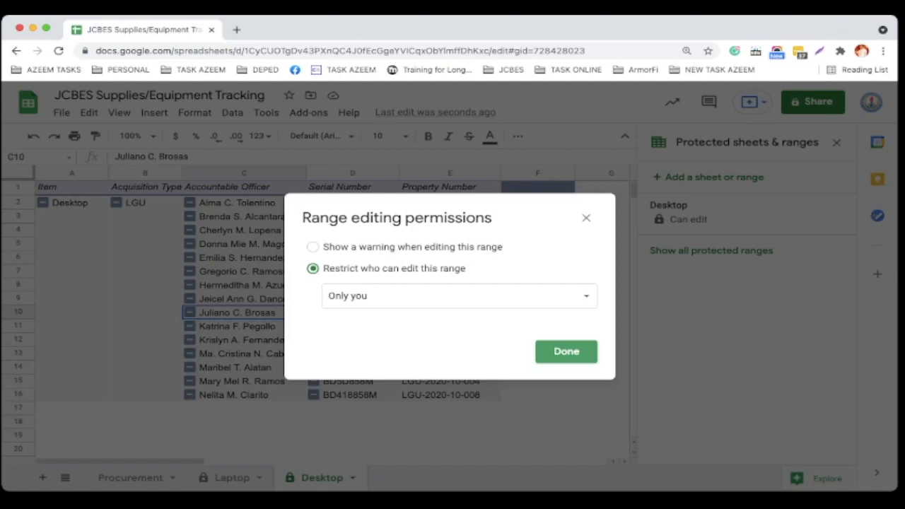
left_click(566, 351)
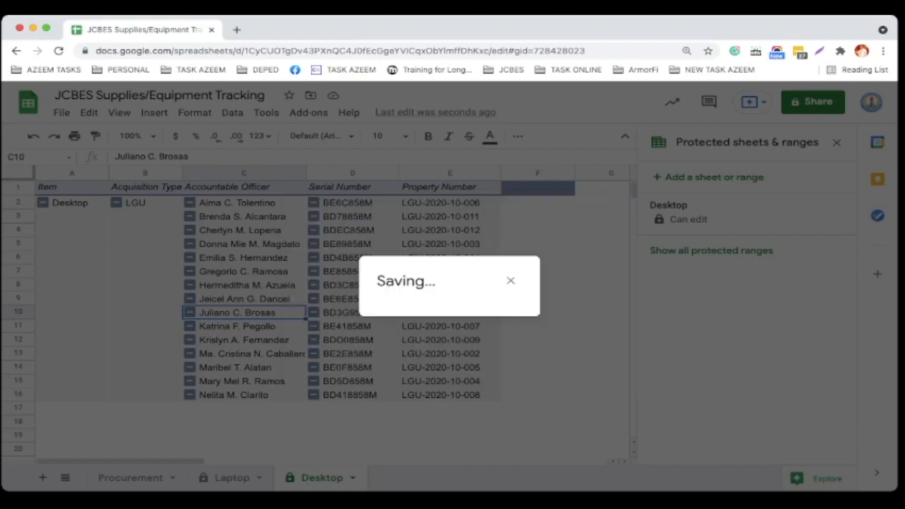